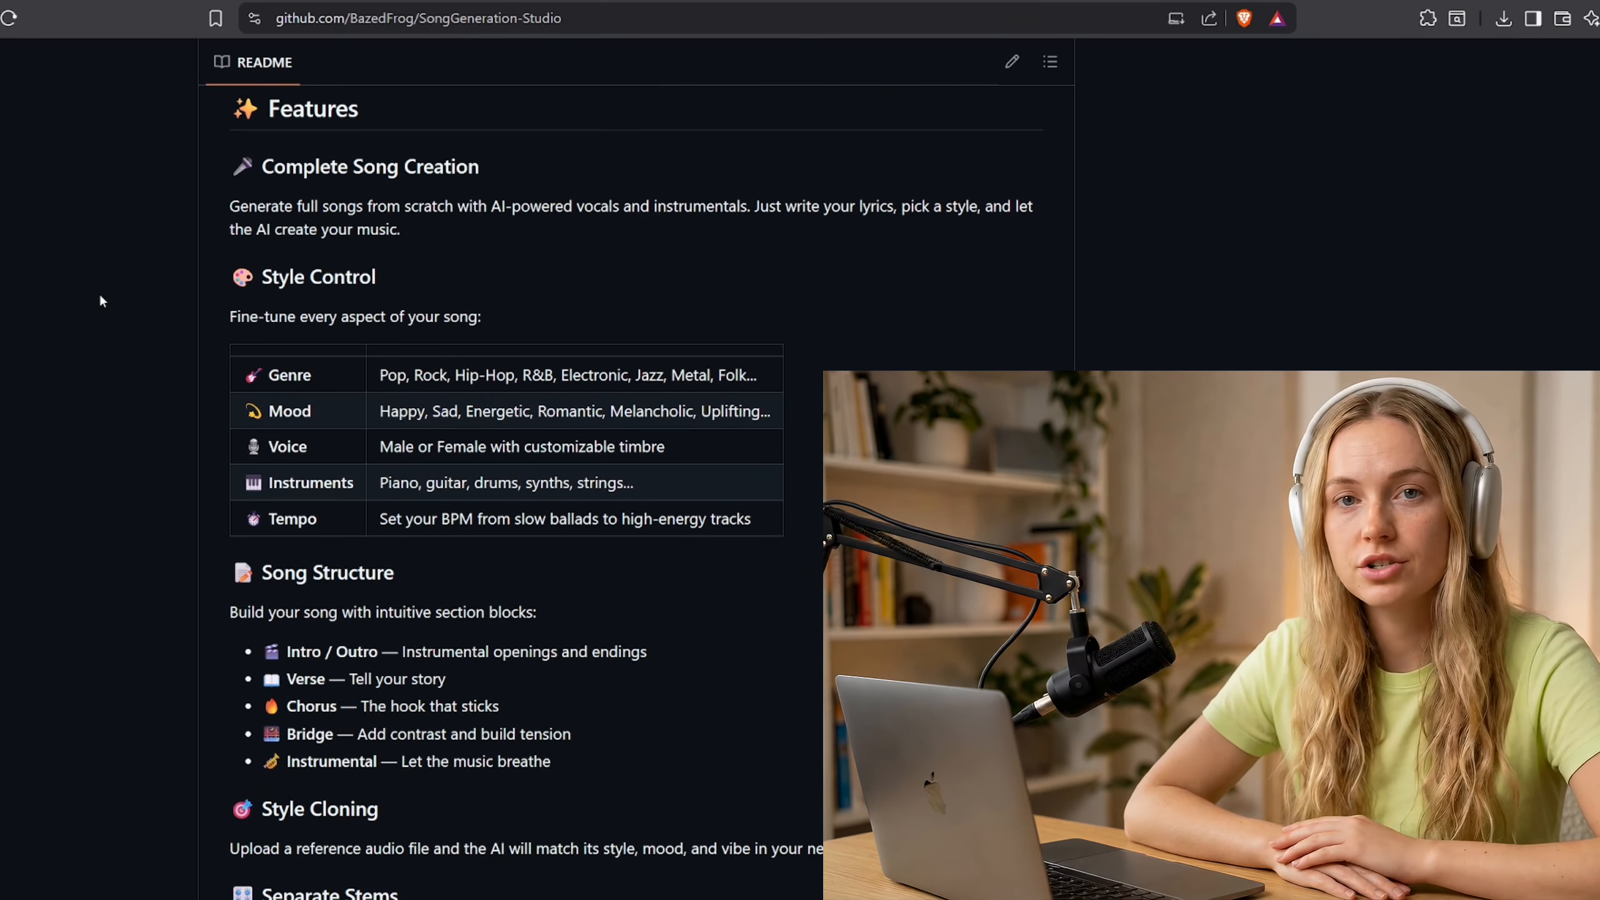
Review the SongGeneration Studio README's features, hardware requirements, installation steps, usage guide and tips for better results
scroll(101, 301, down, 6)
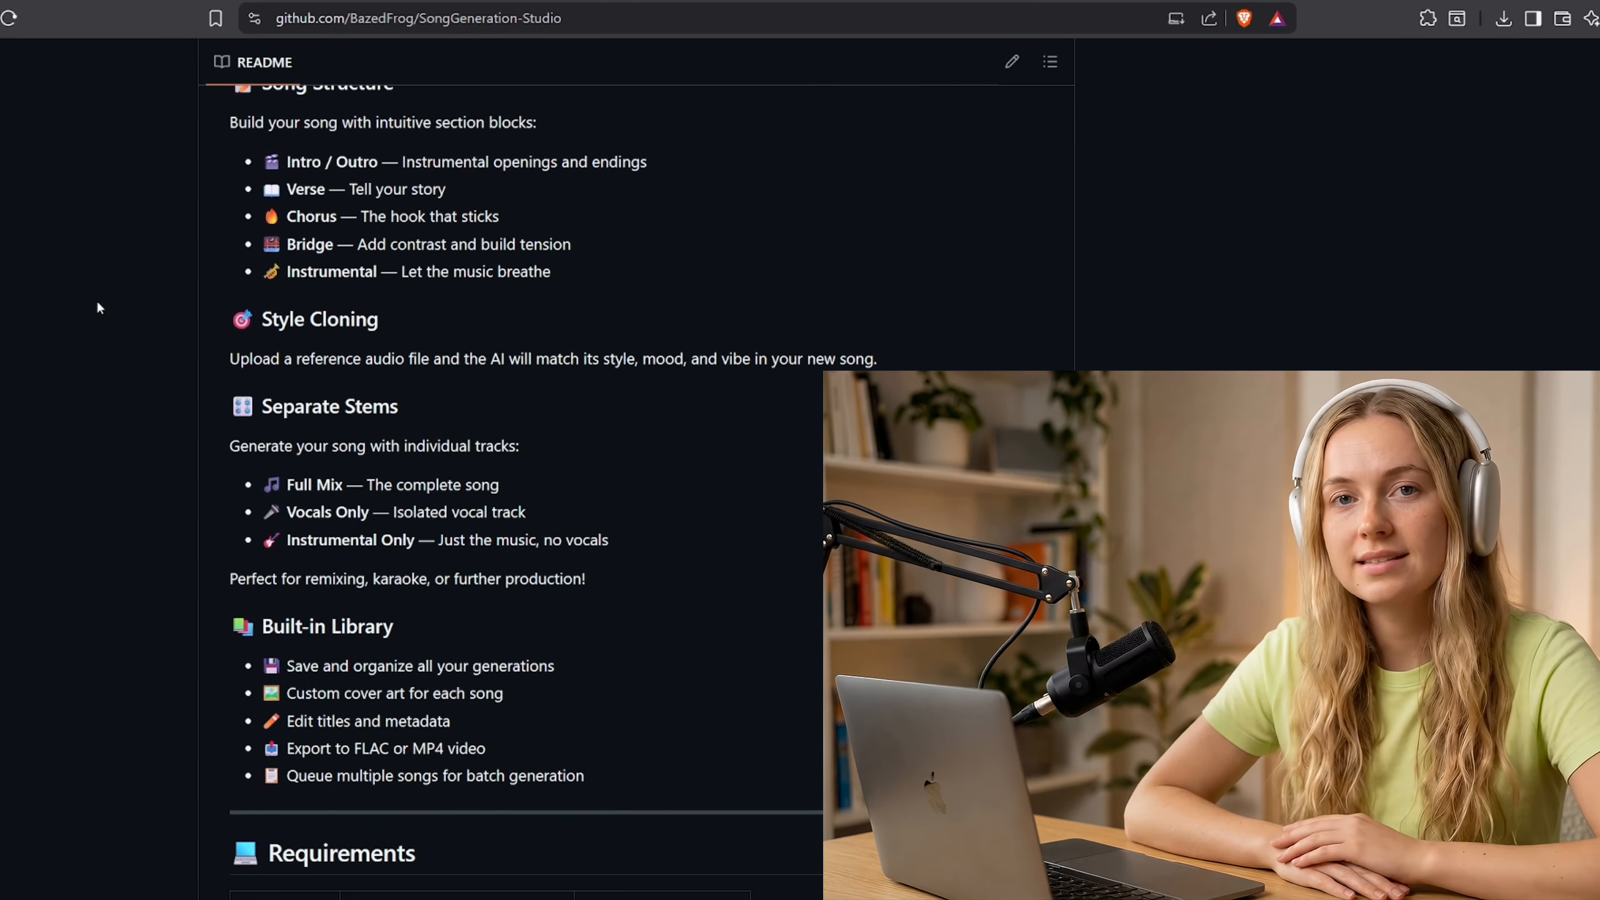
scroll(99, 307, down, 5)
scroll(98, 307, down, 3)
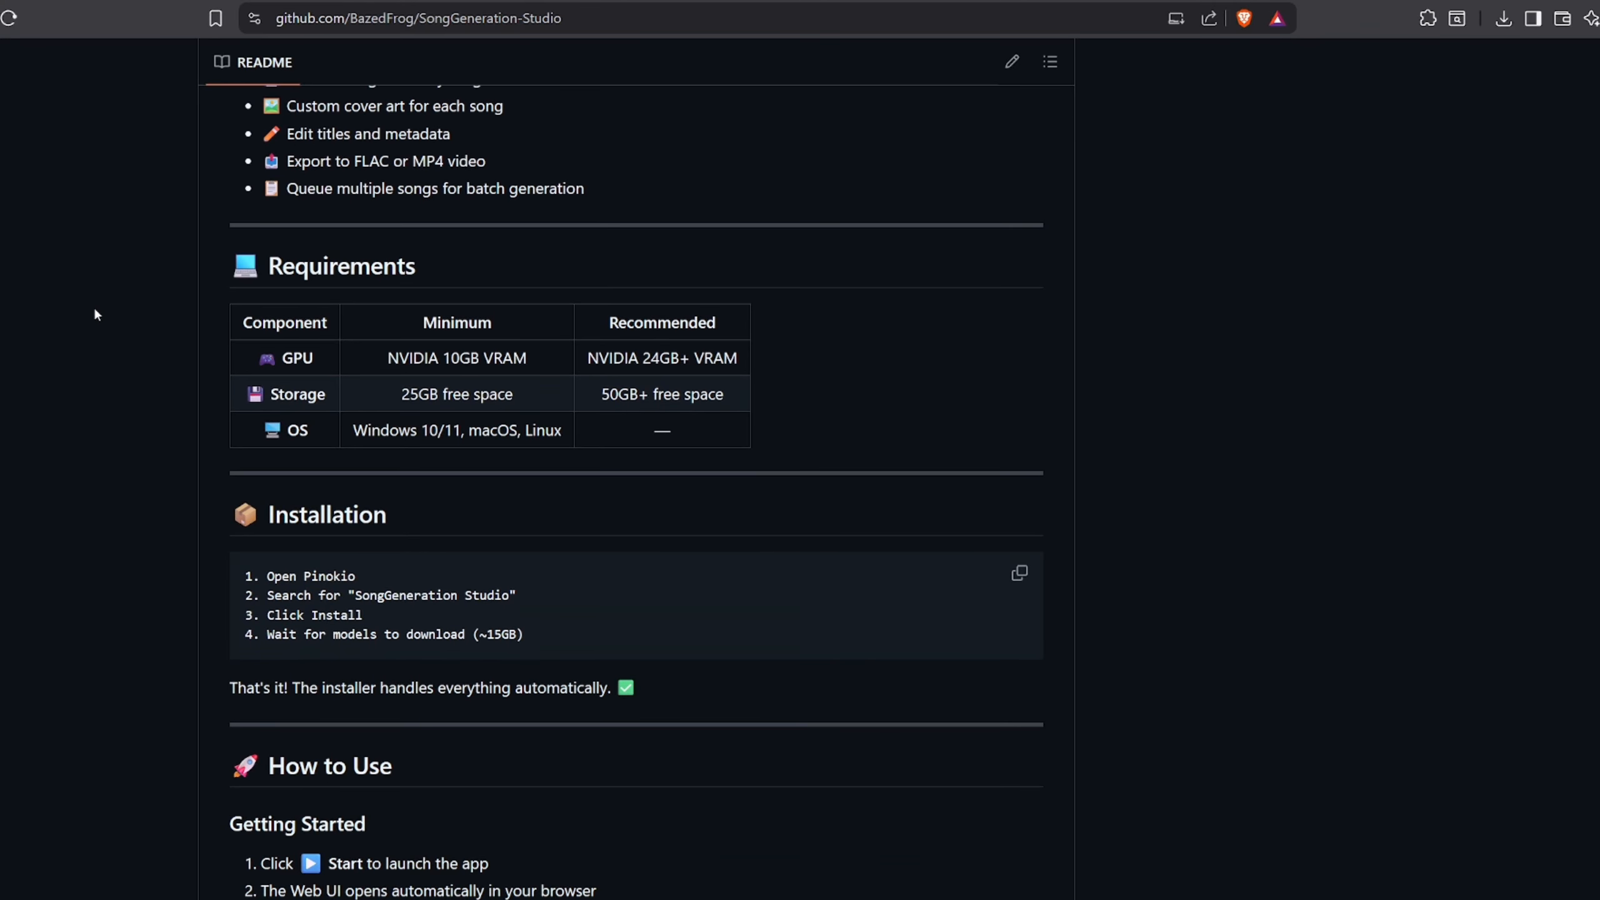
scroll(95, 314, down, 3)
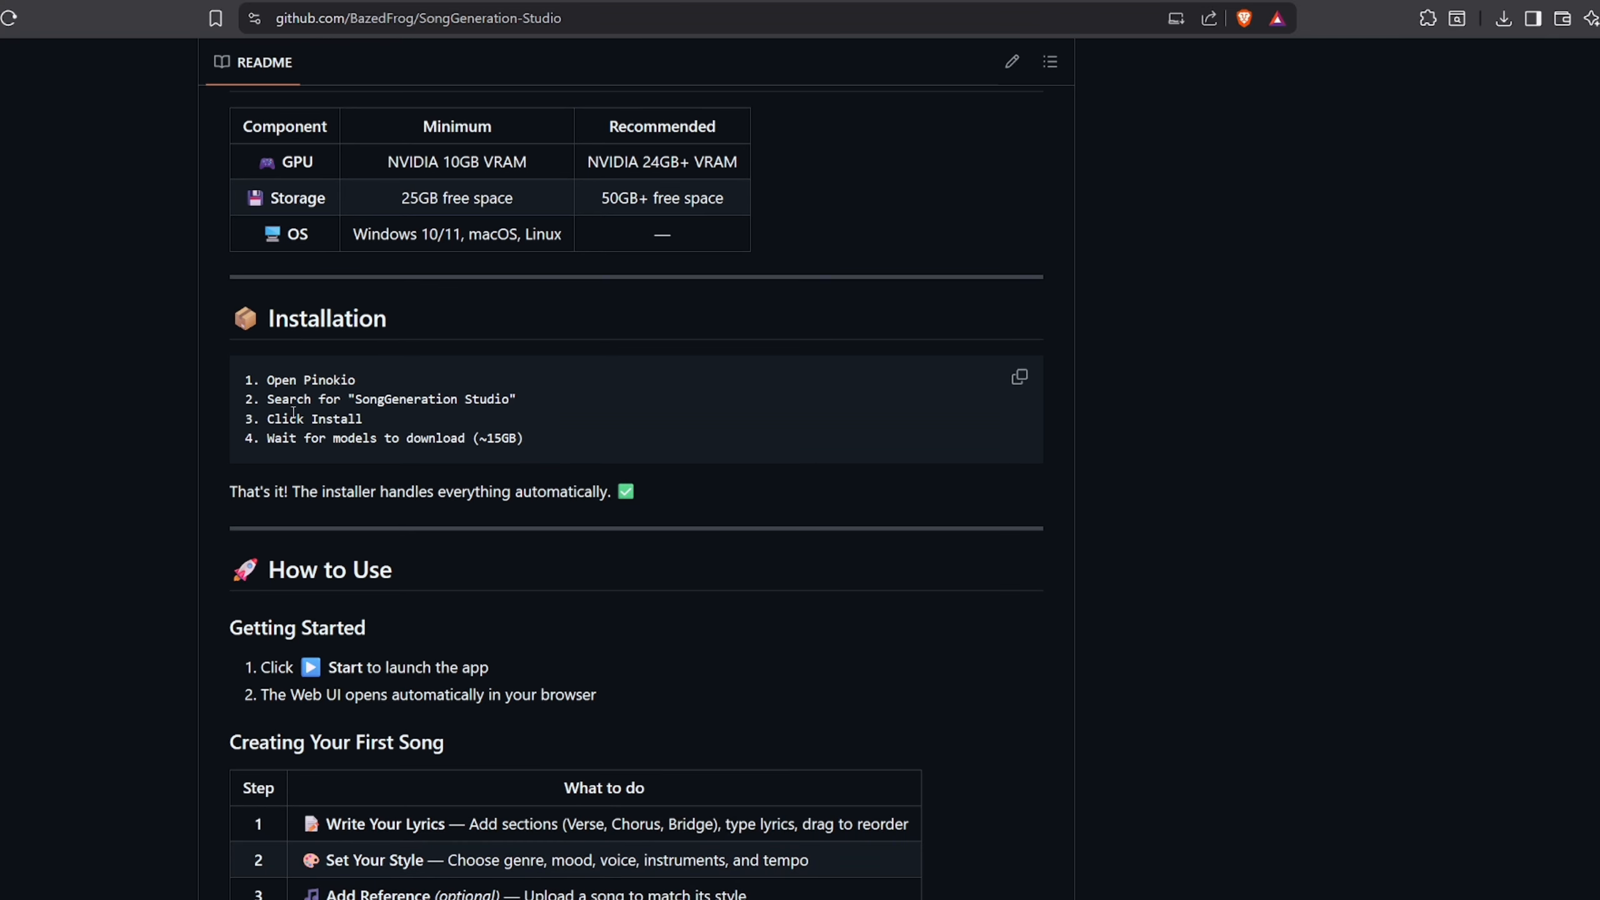
drag(269, 379, 361, 380)
click(170, 382)
scroll(174, 459, down, 3)
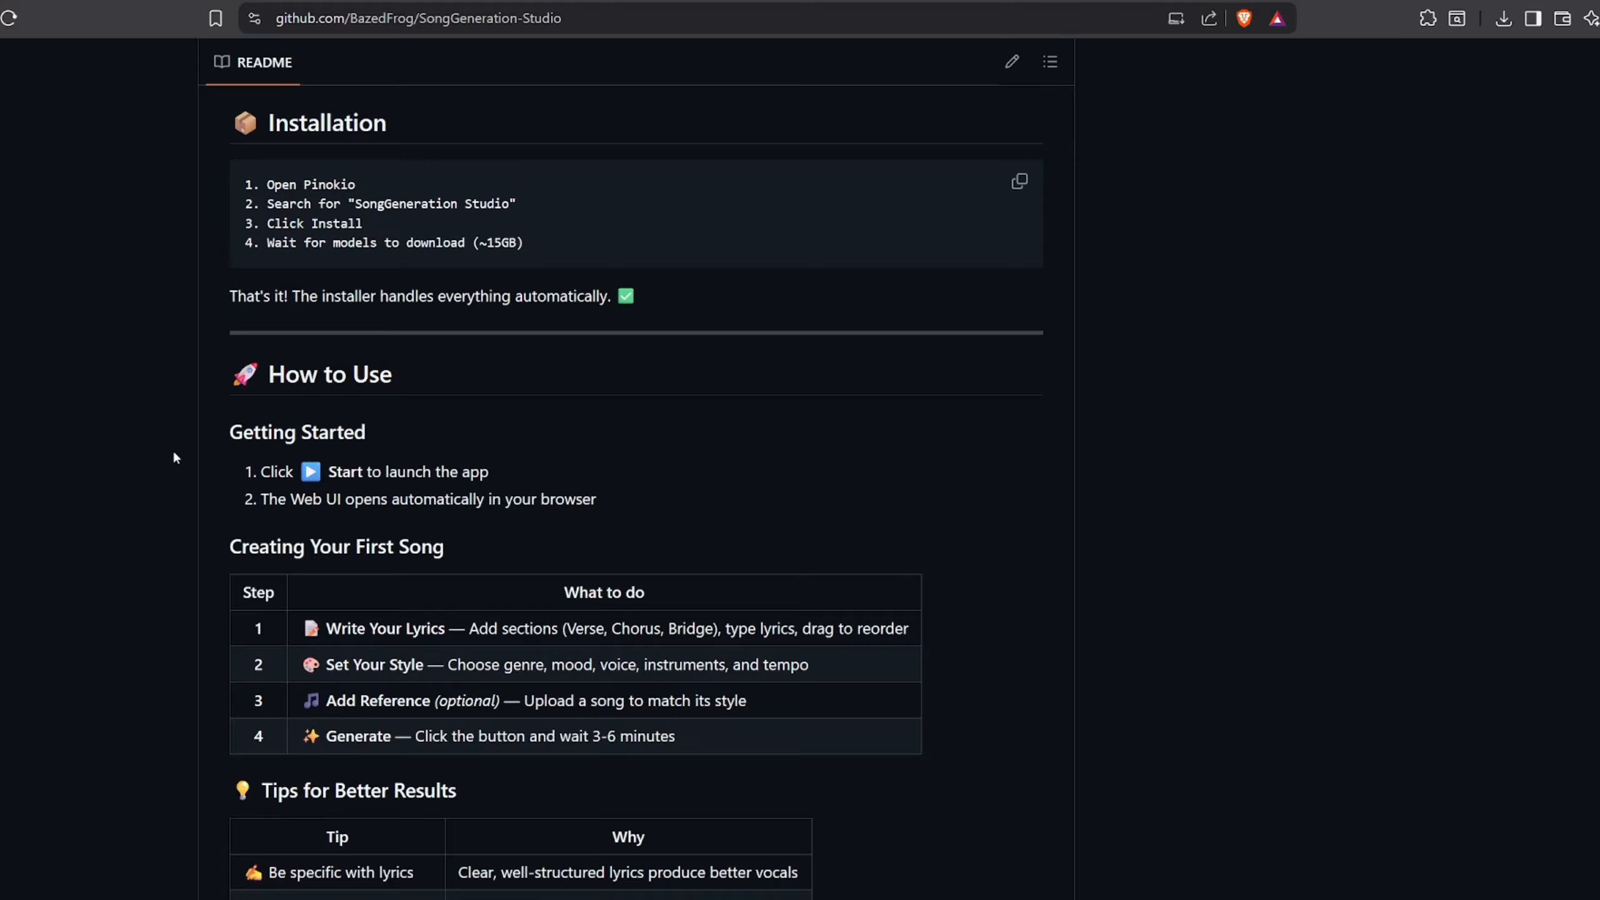
scroll(175, 459, down, 10)
scroll(174, 454, down, 1)
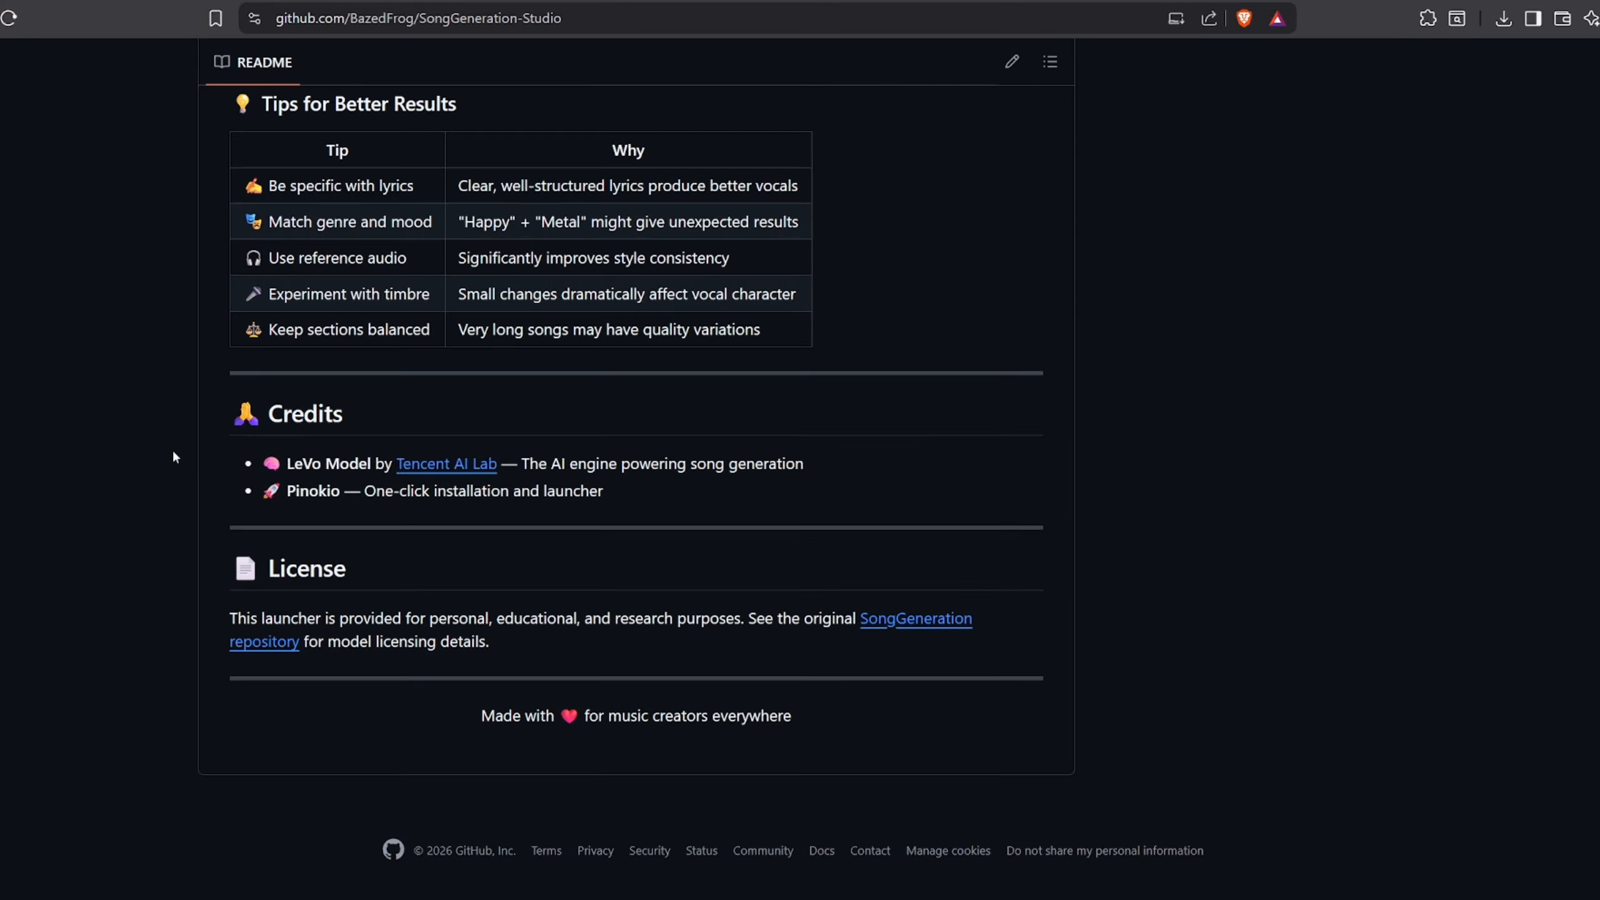
scroll(170, 450, up, 20)
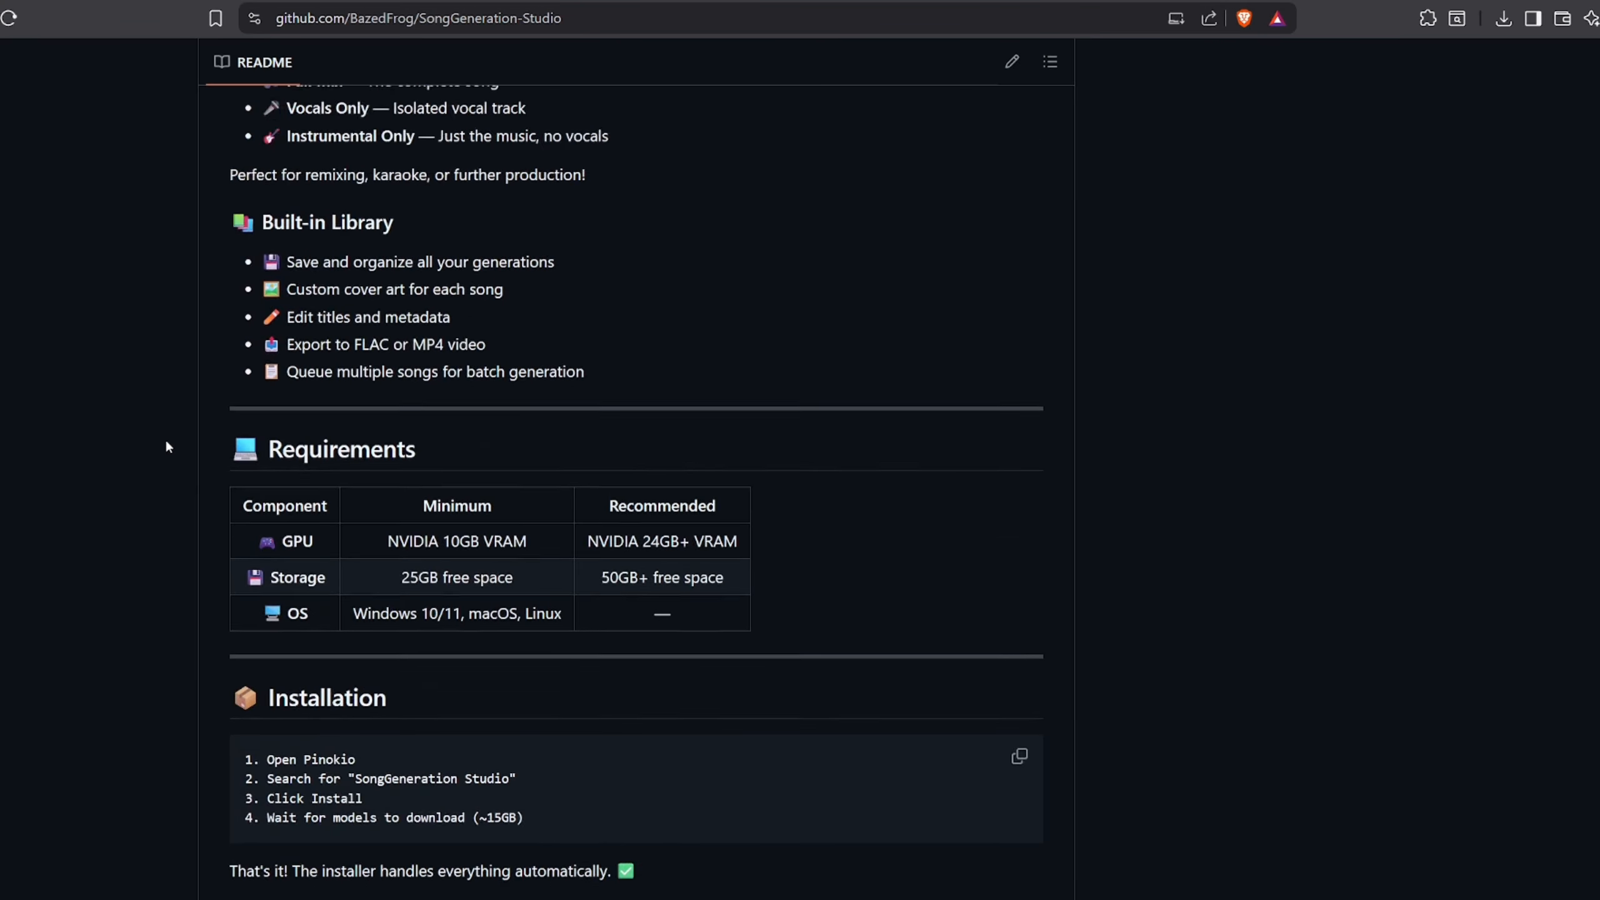
scroll(166, 447, up, 20)
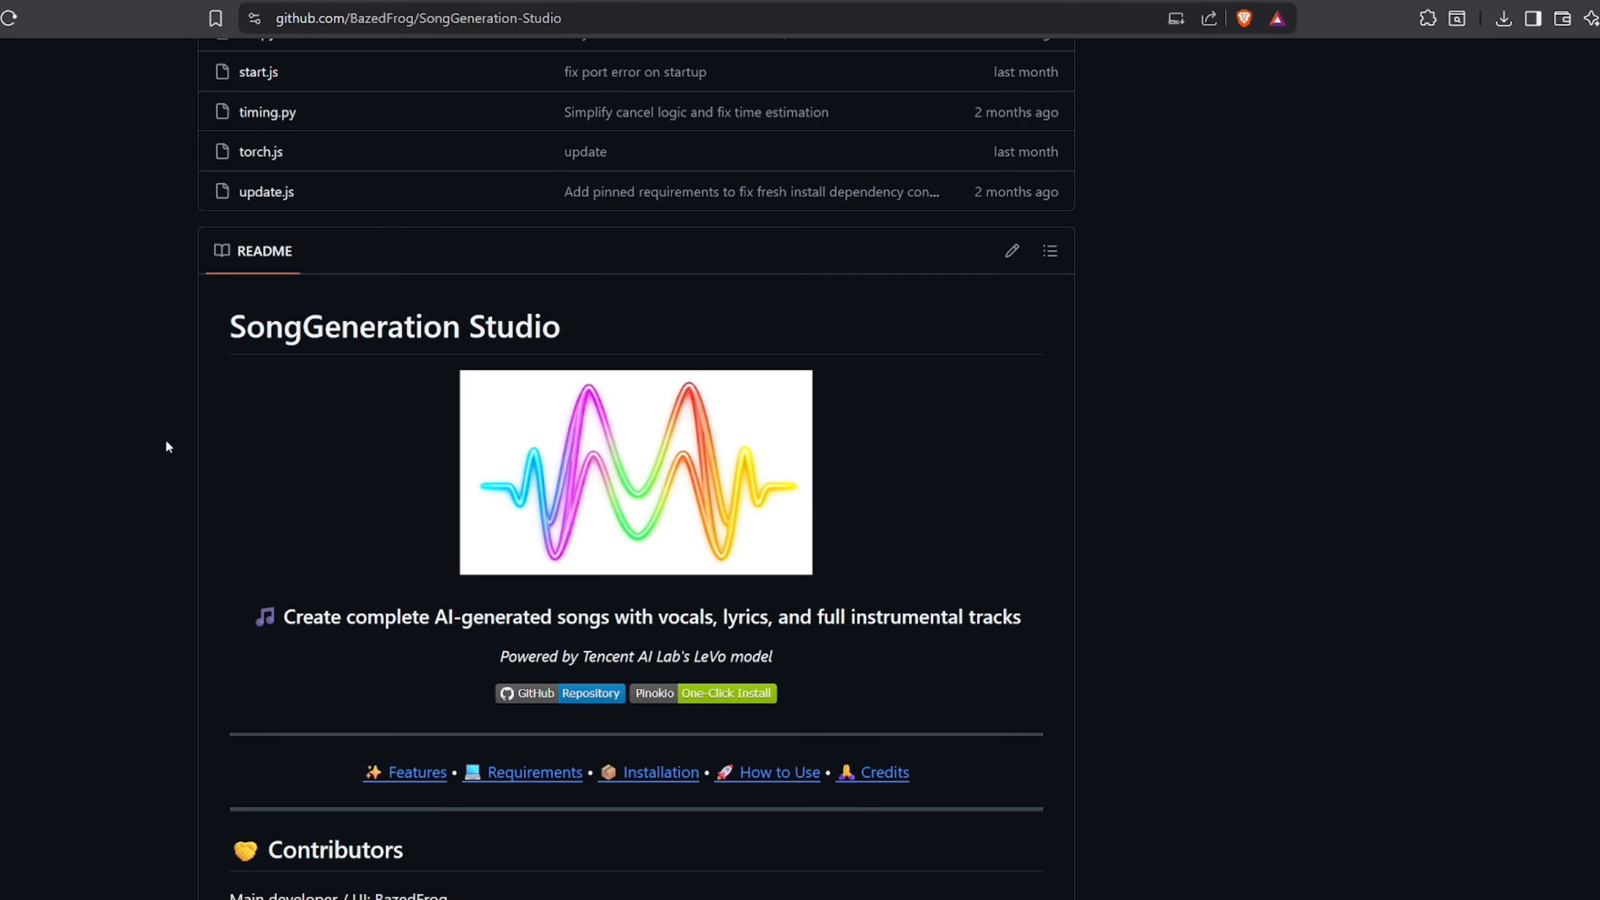
scroll(166, 446, up, 15)
scroll(166, 446, up, 2)
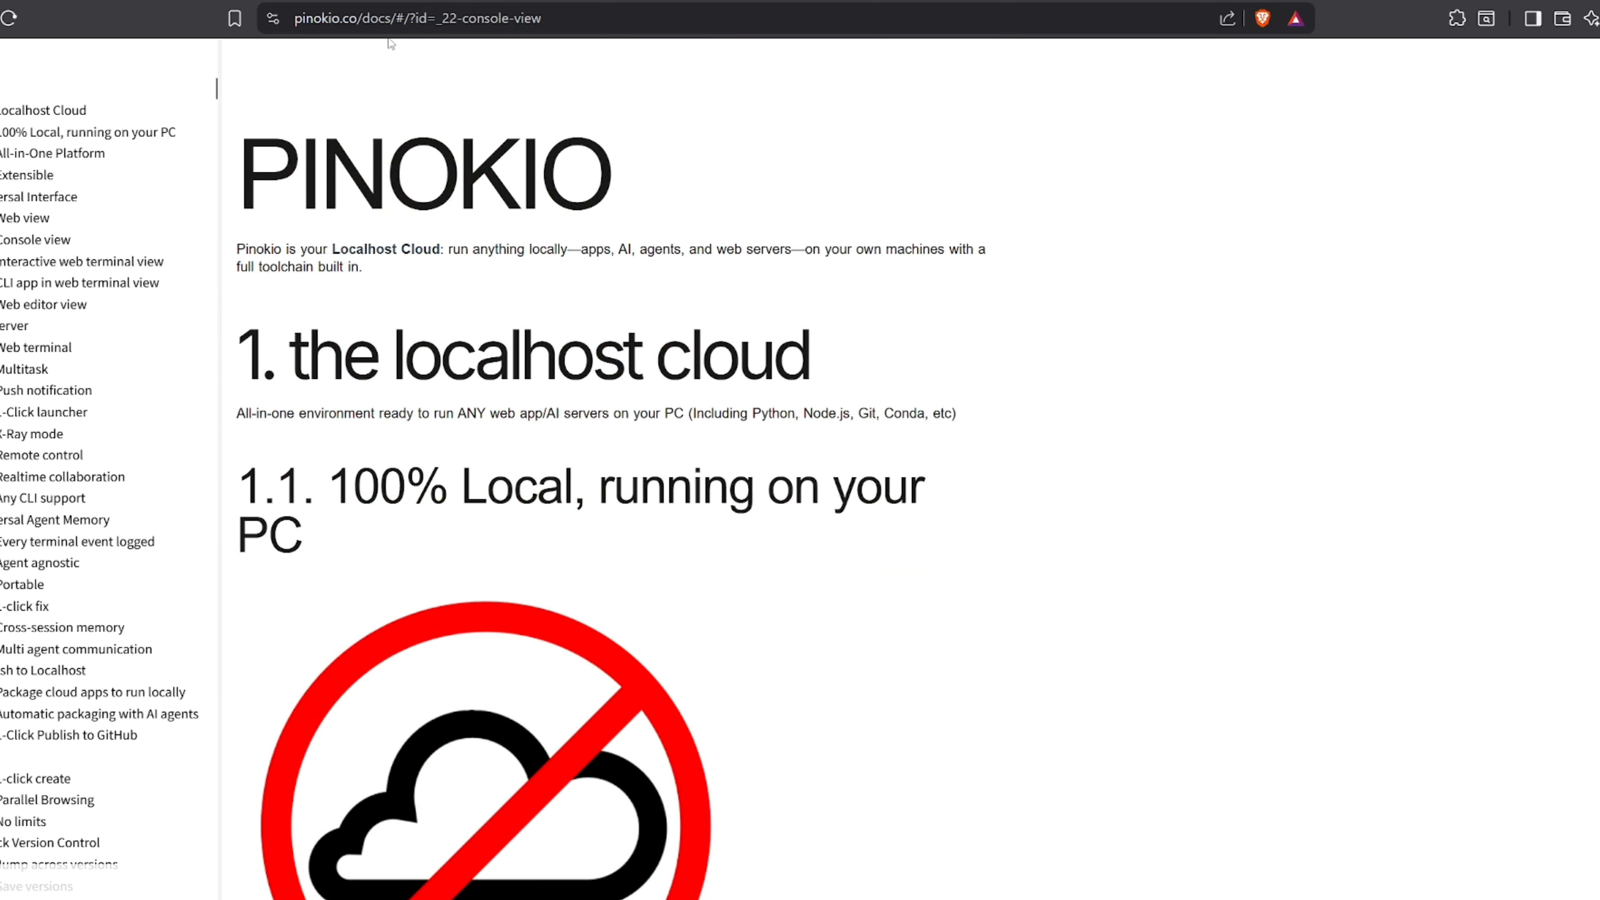
Open the pinokio.co home page and download the Pinokio installer for Windows
drag(364, 18, 649, 36)
key(BackSpace)
key(Return)
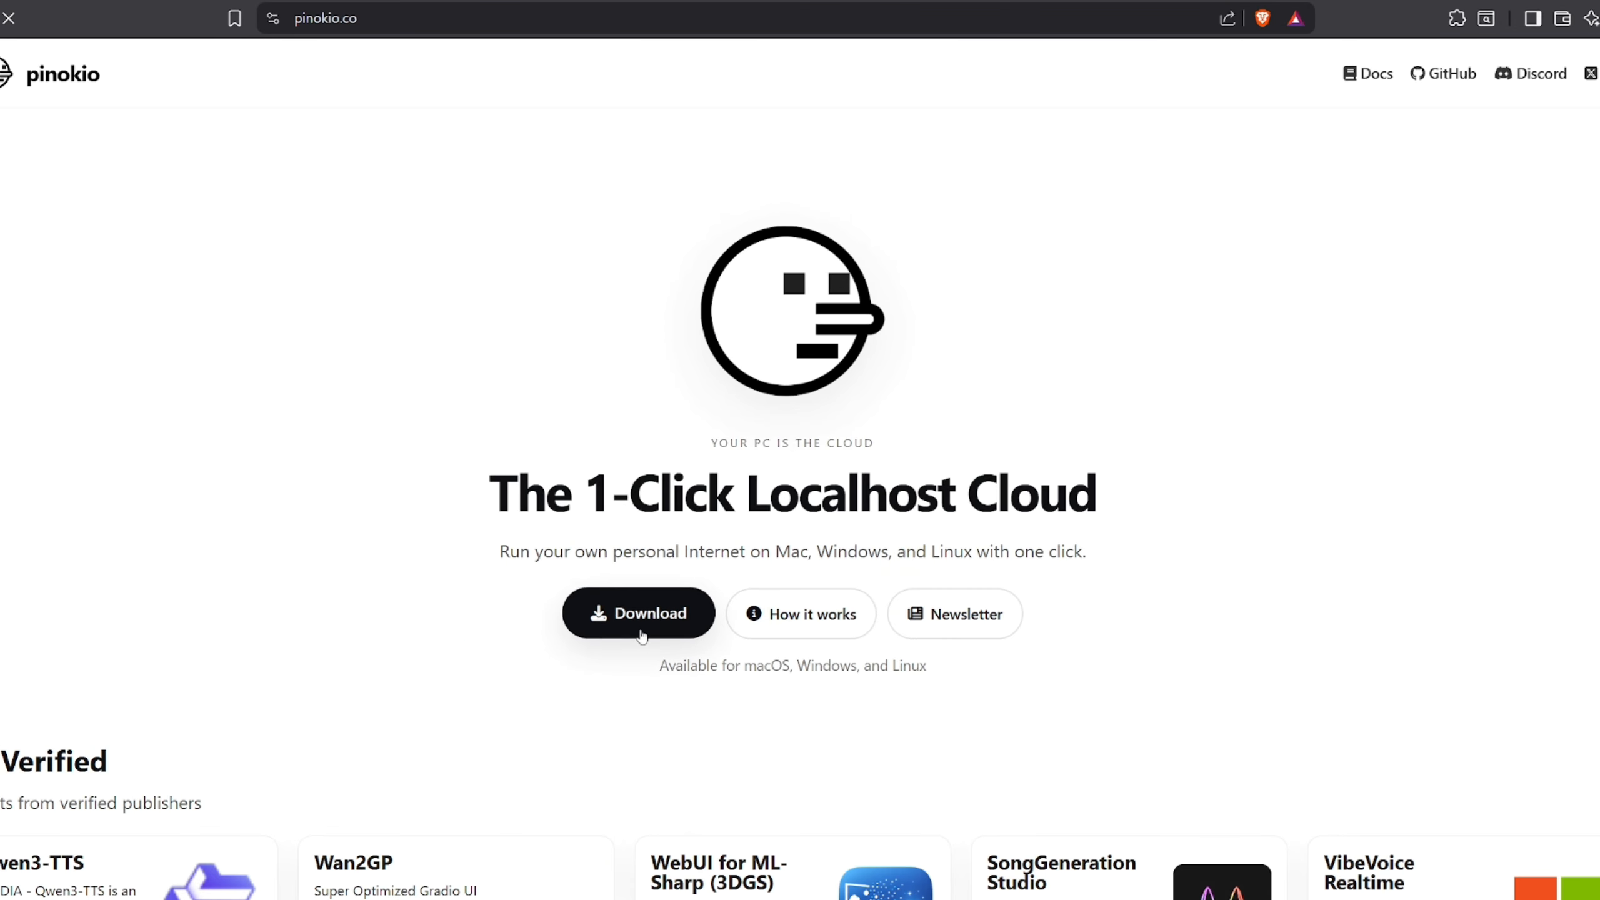
click(643, 622)
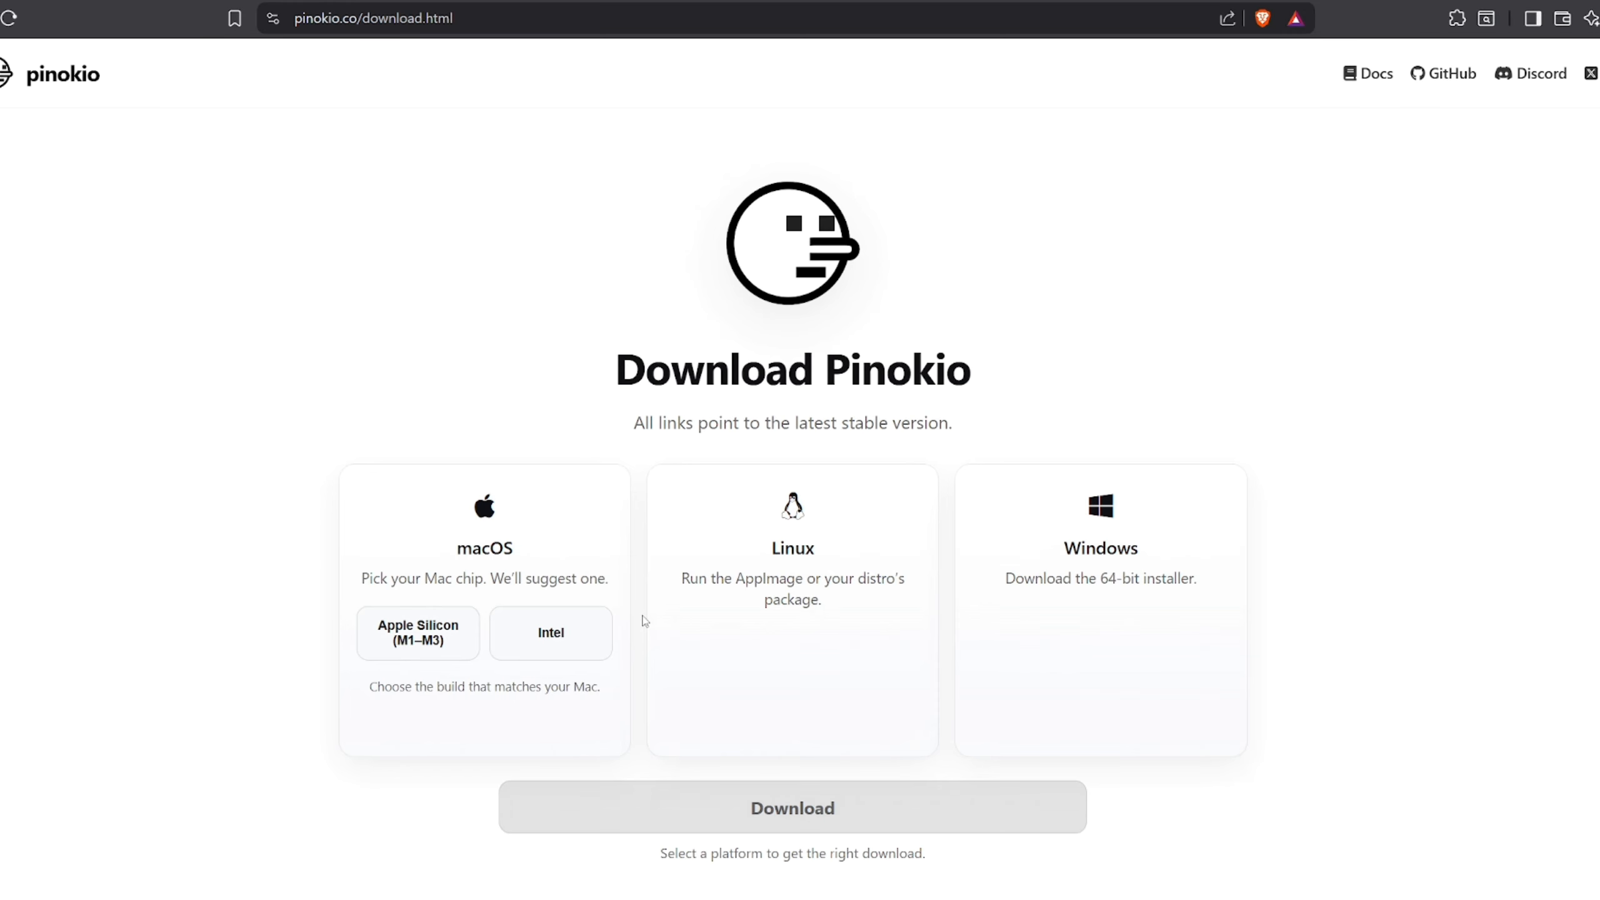
click(1209, 731)
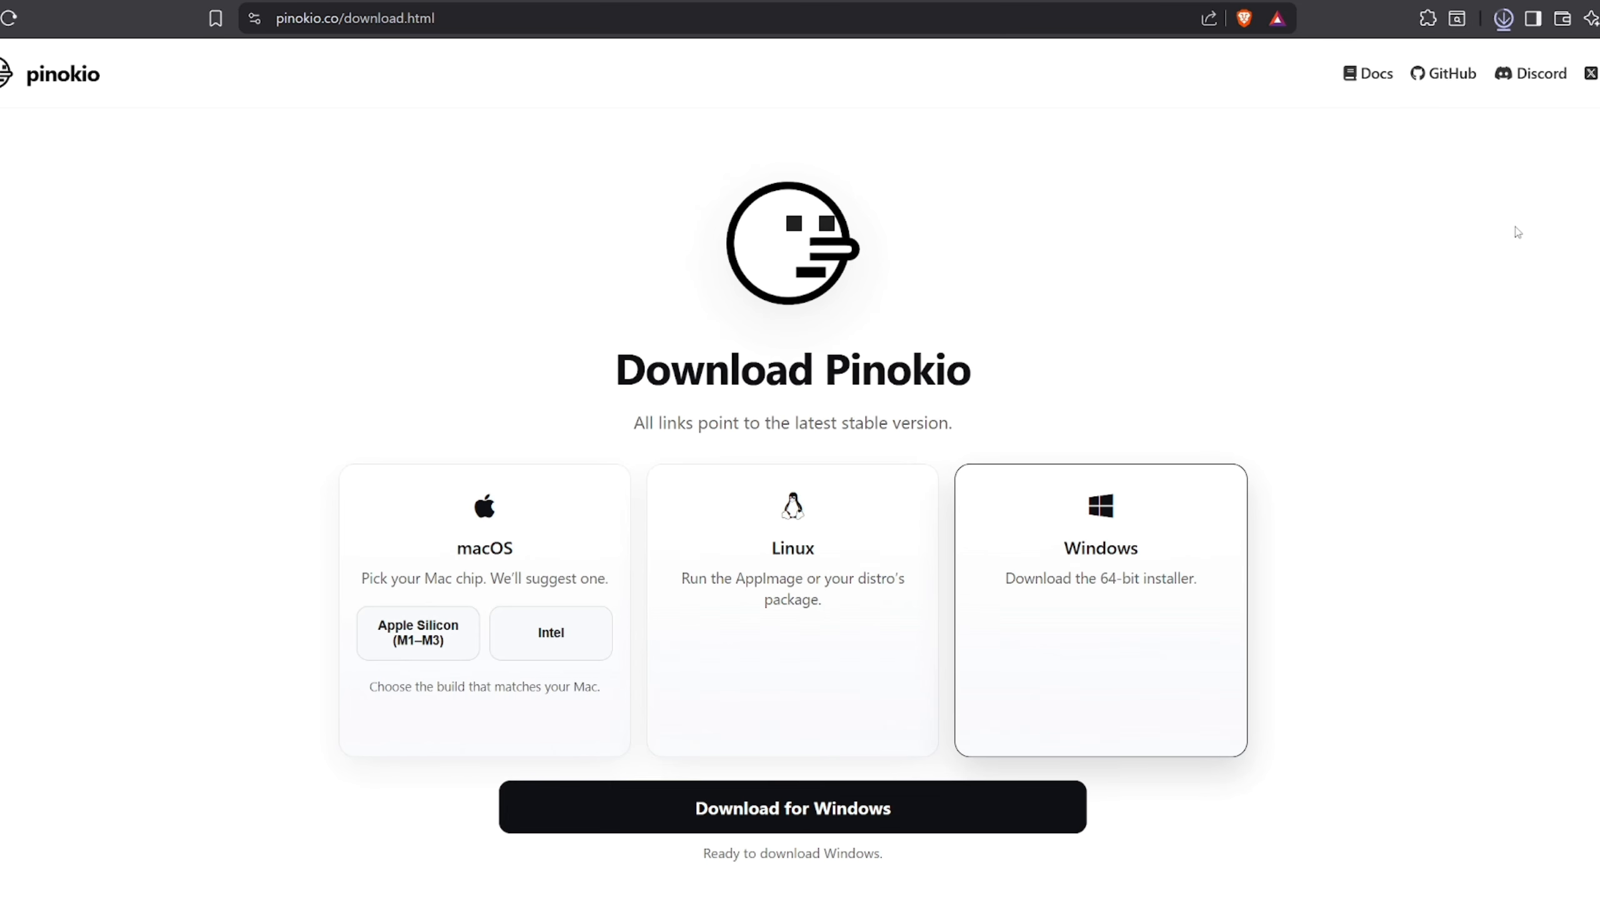
Run the downloaded Pinokio.exe and allow Pinokio access to public and private networks
click(1503, 20)
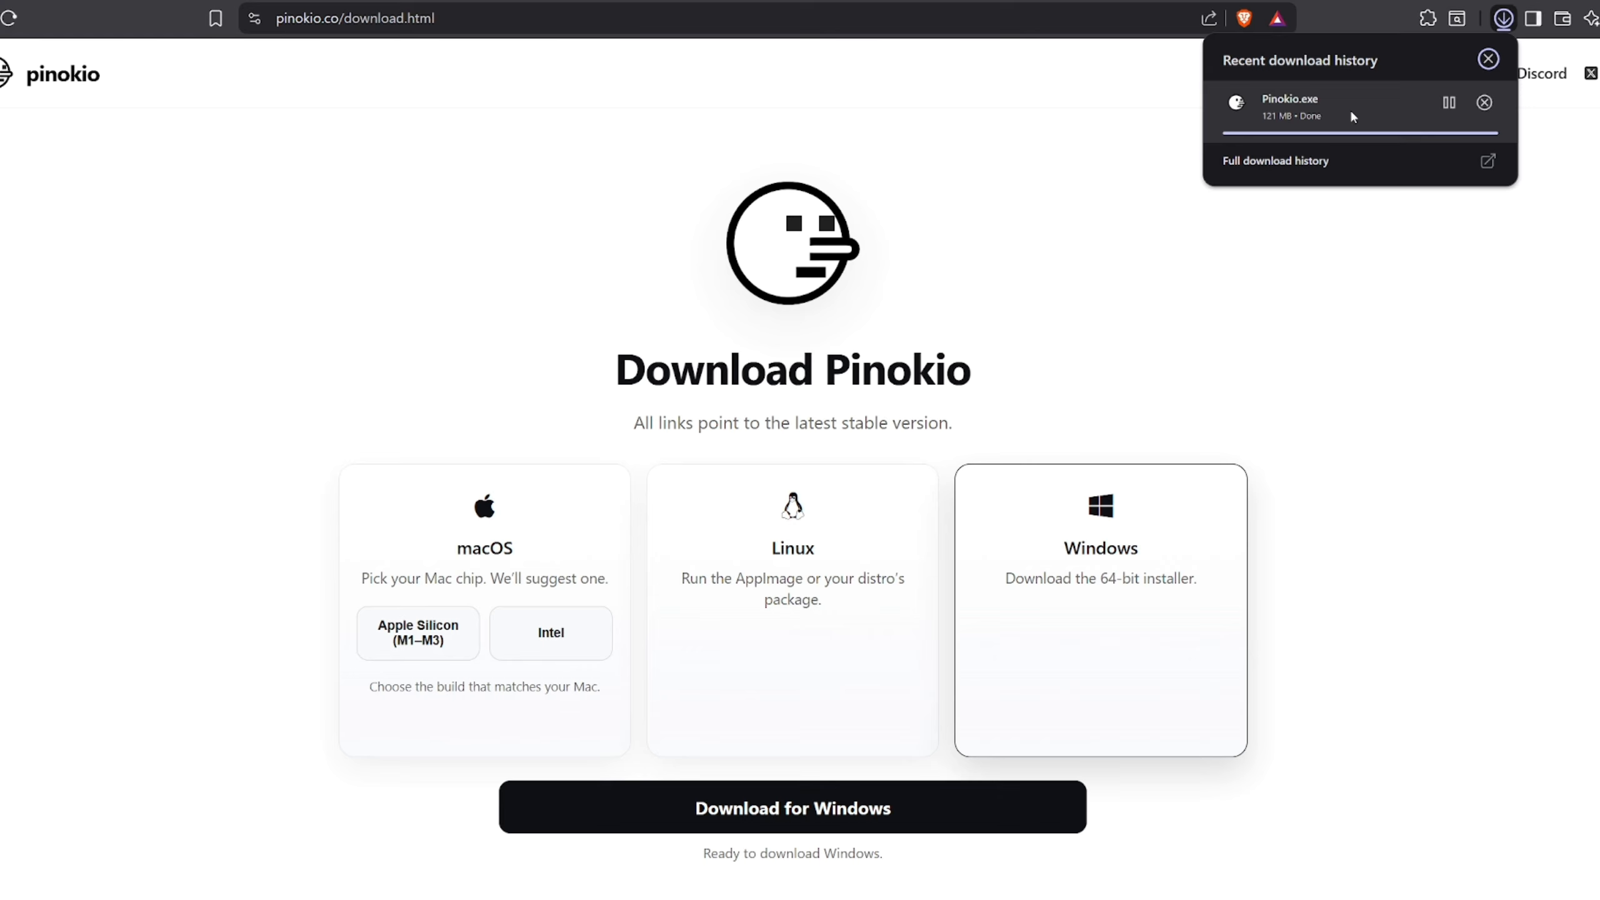
click(1350, 108)
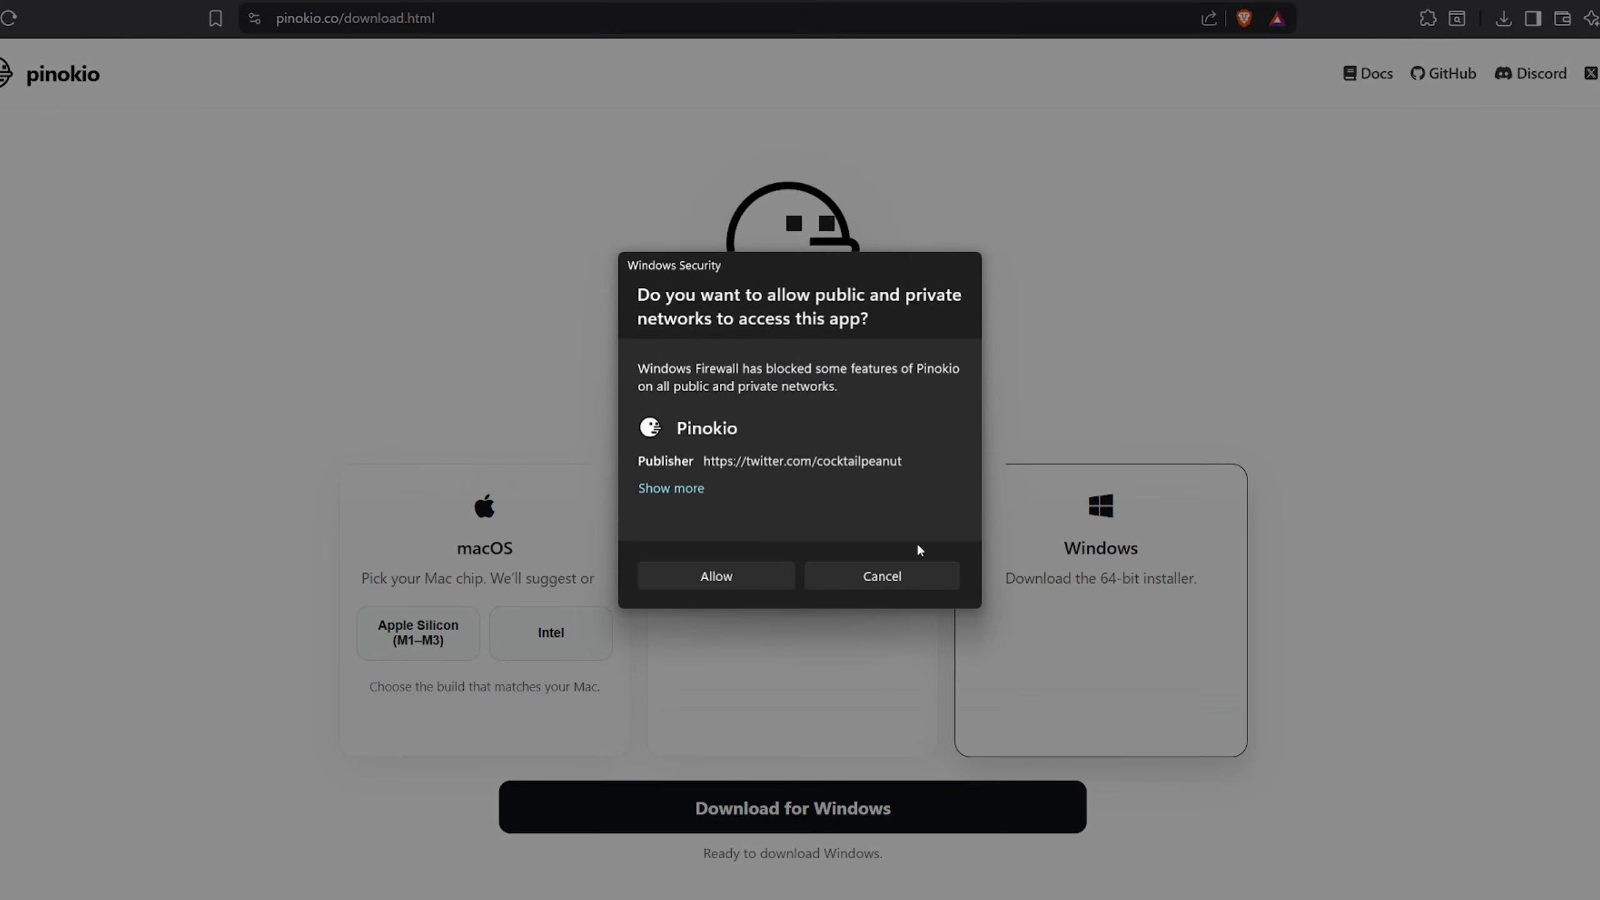
click(718, 578)
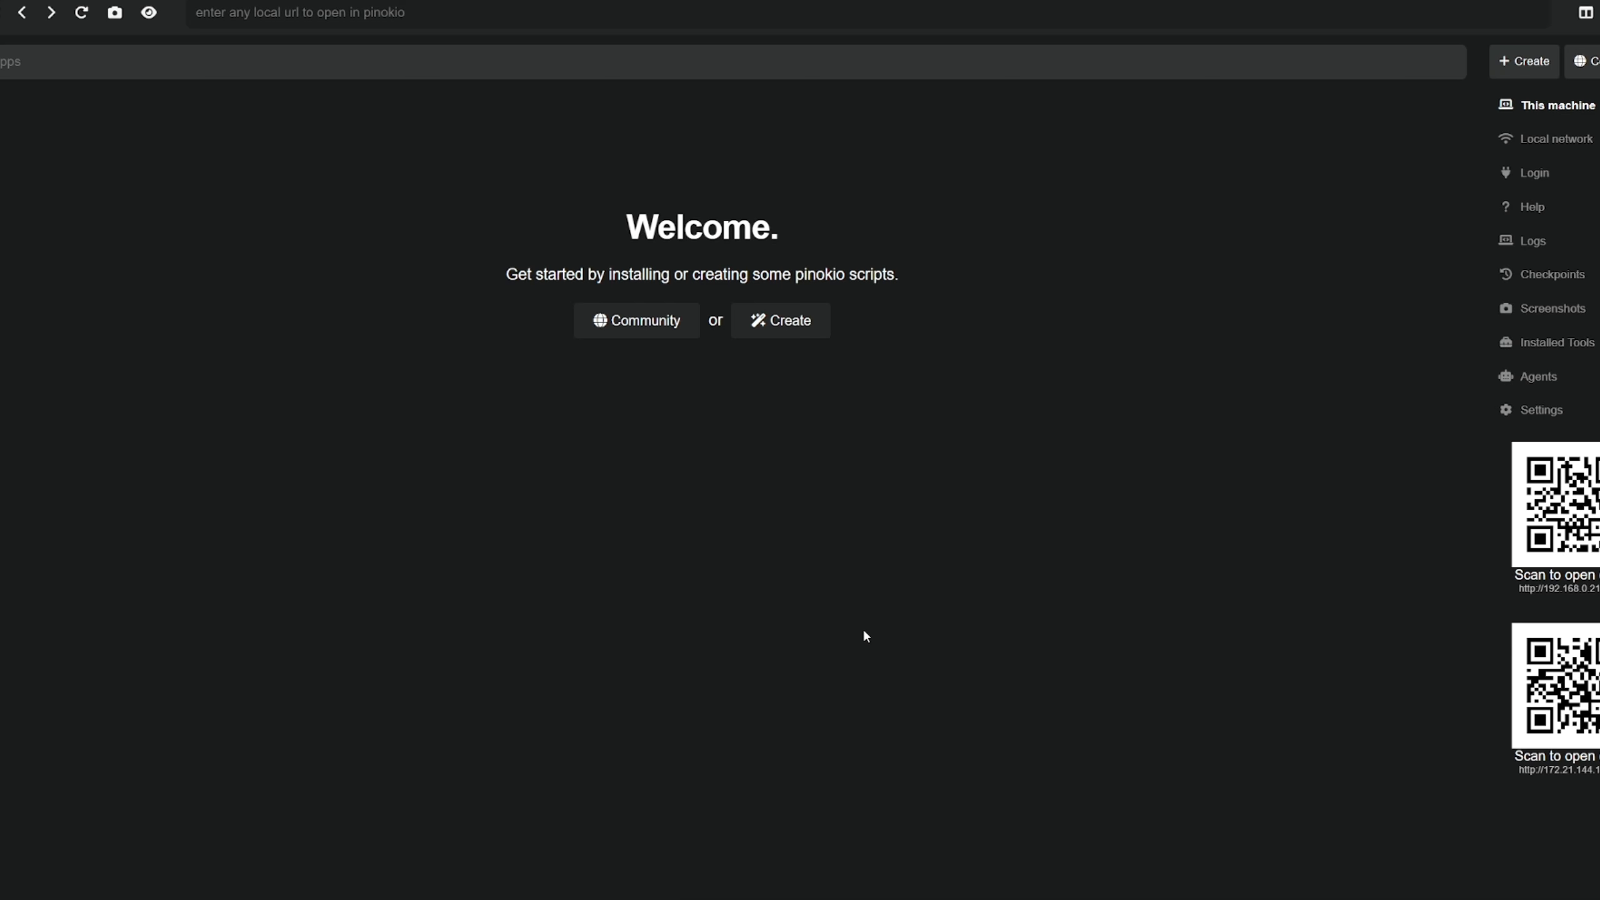
Register a Pinokio community account through e-mail verification and log in with the account password
click(635, 333)
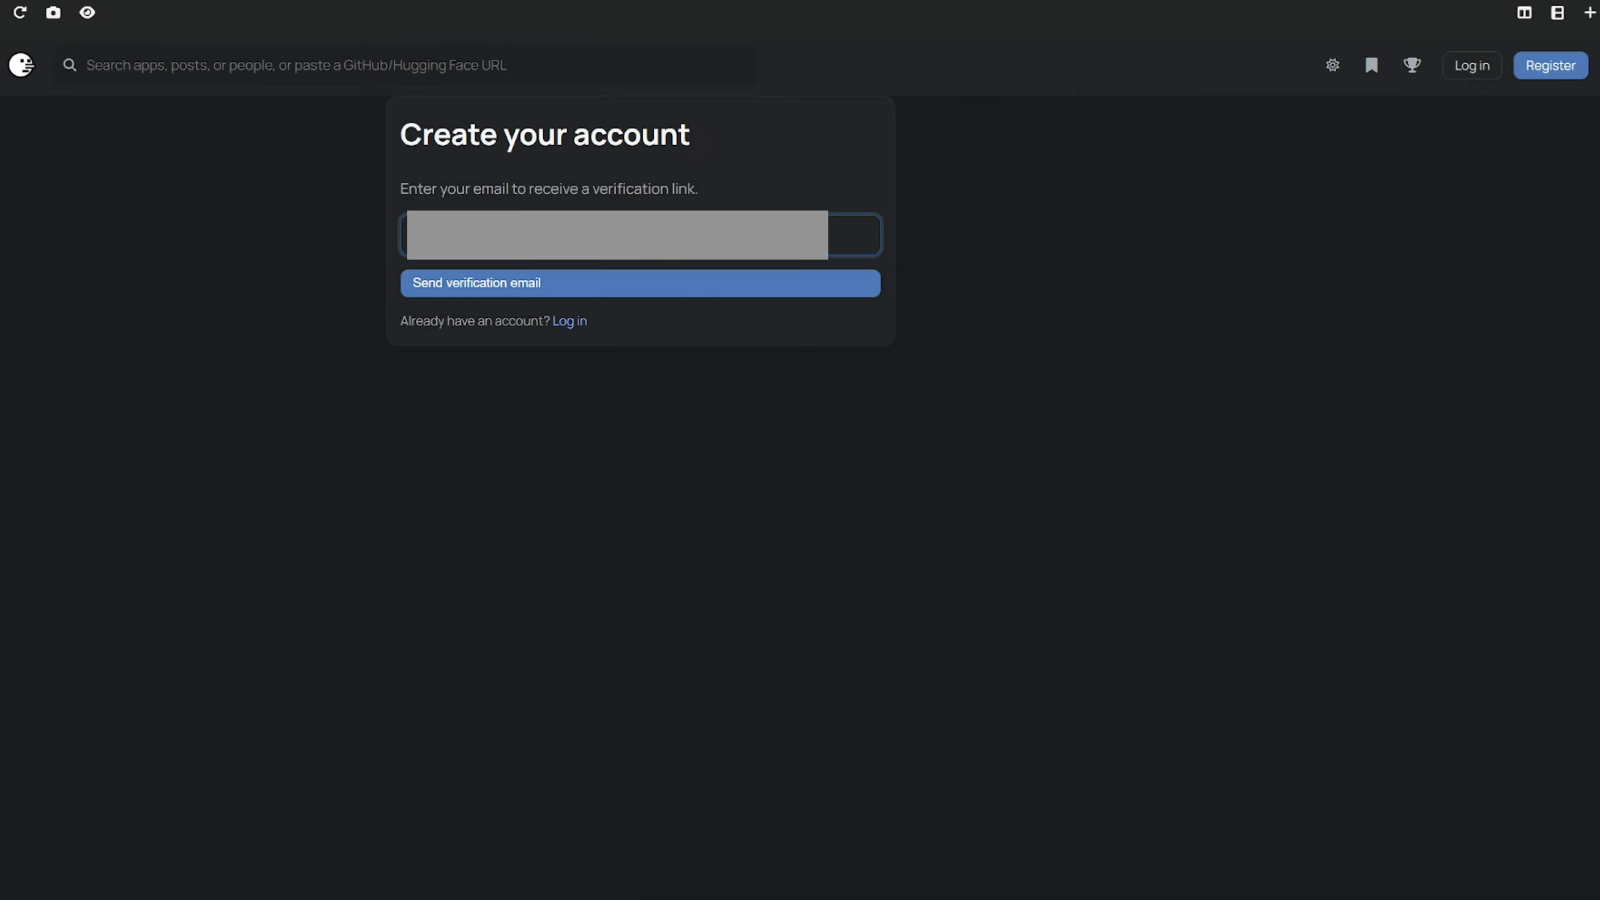
click(563, 283)
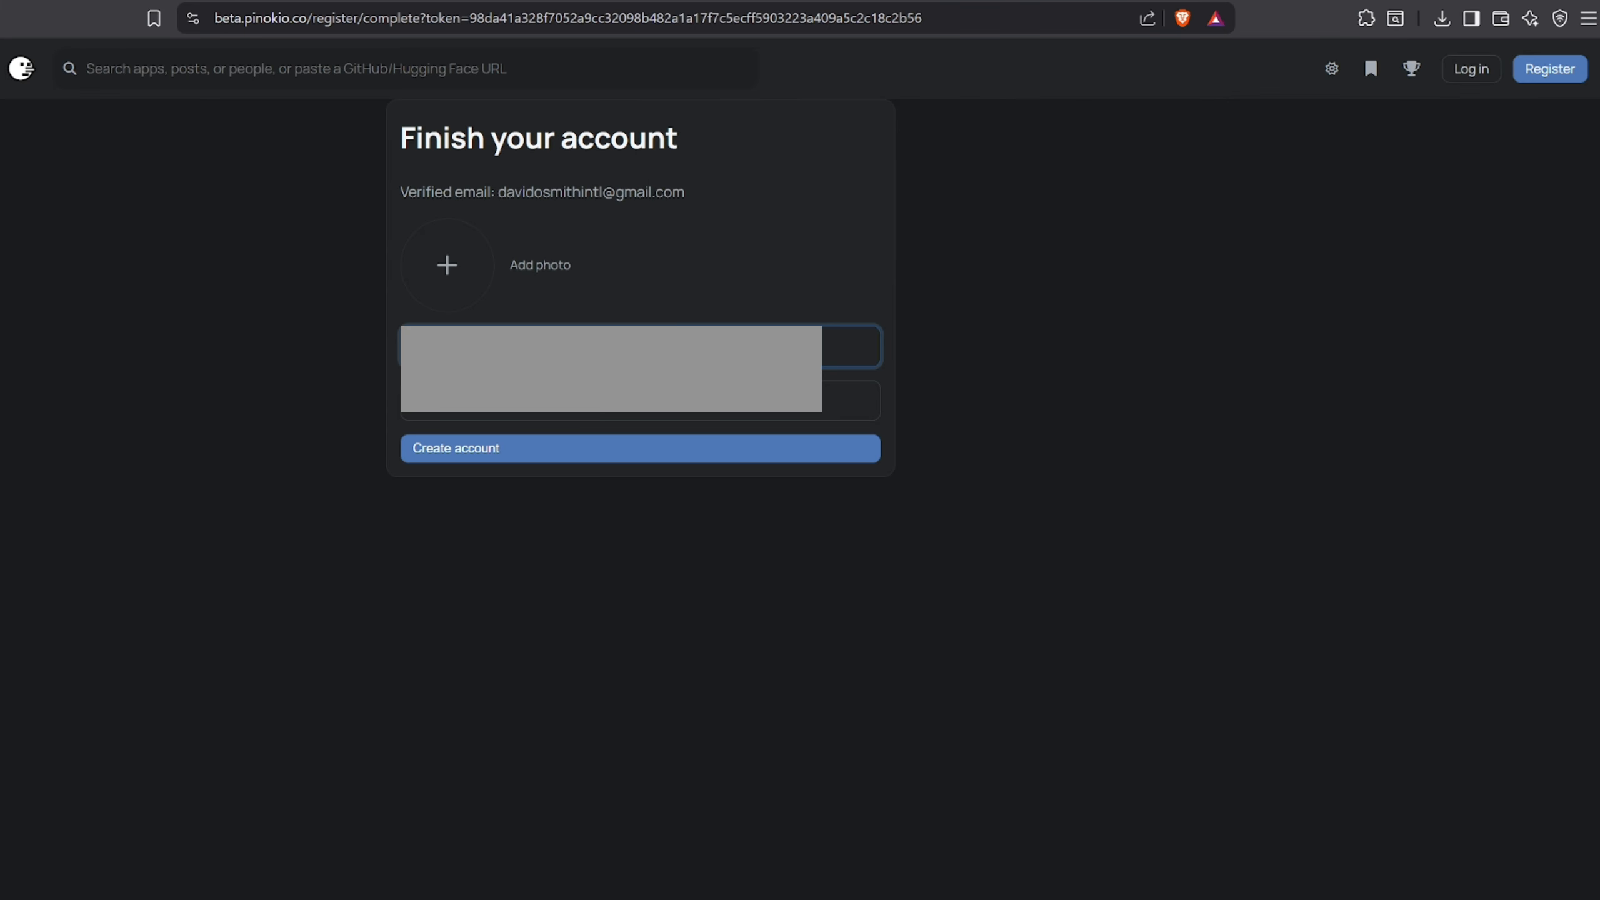
click(851, 400)
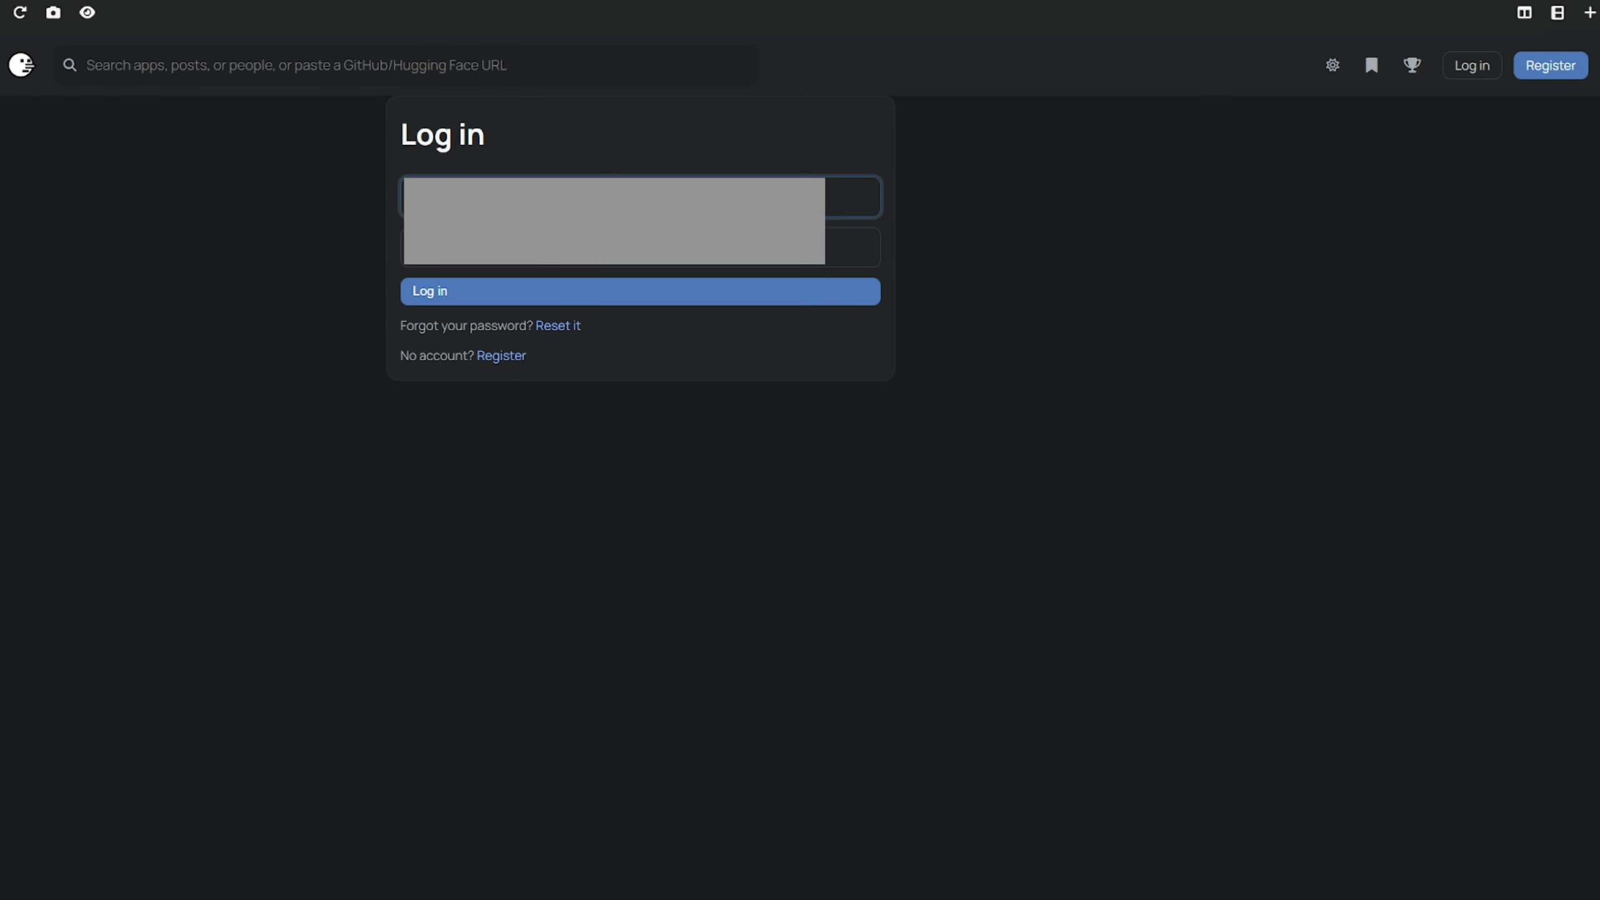
click(557, 287)
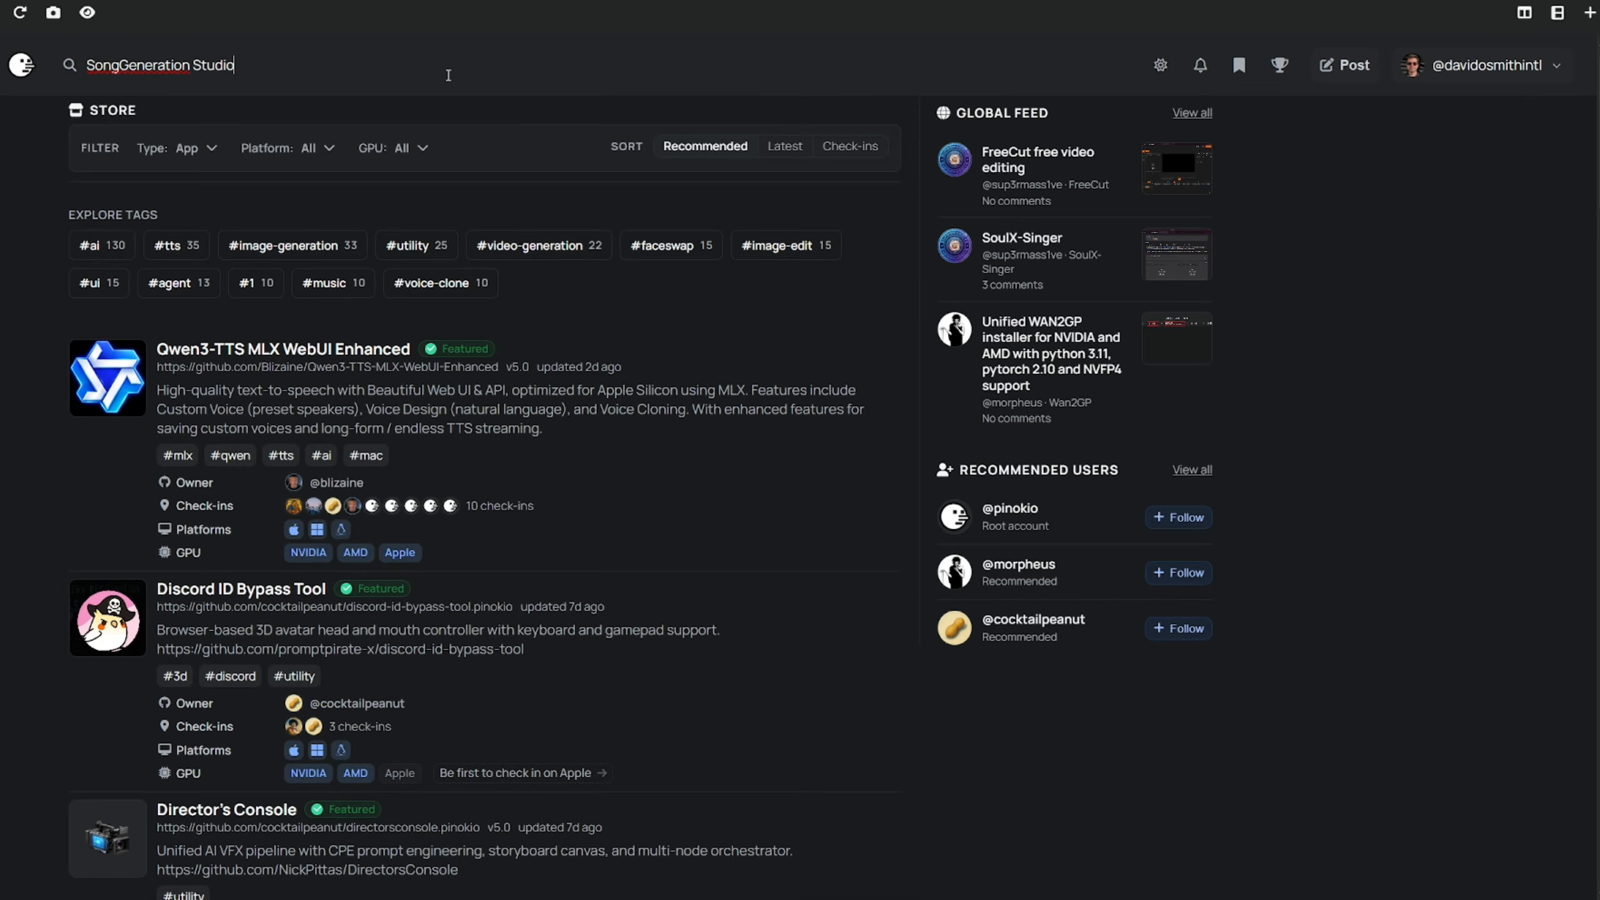
Search the Pinokio store for SongGeneration Studio and download its latest version as SongGeneration-Studio.git
key(Return)
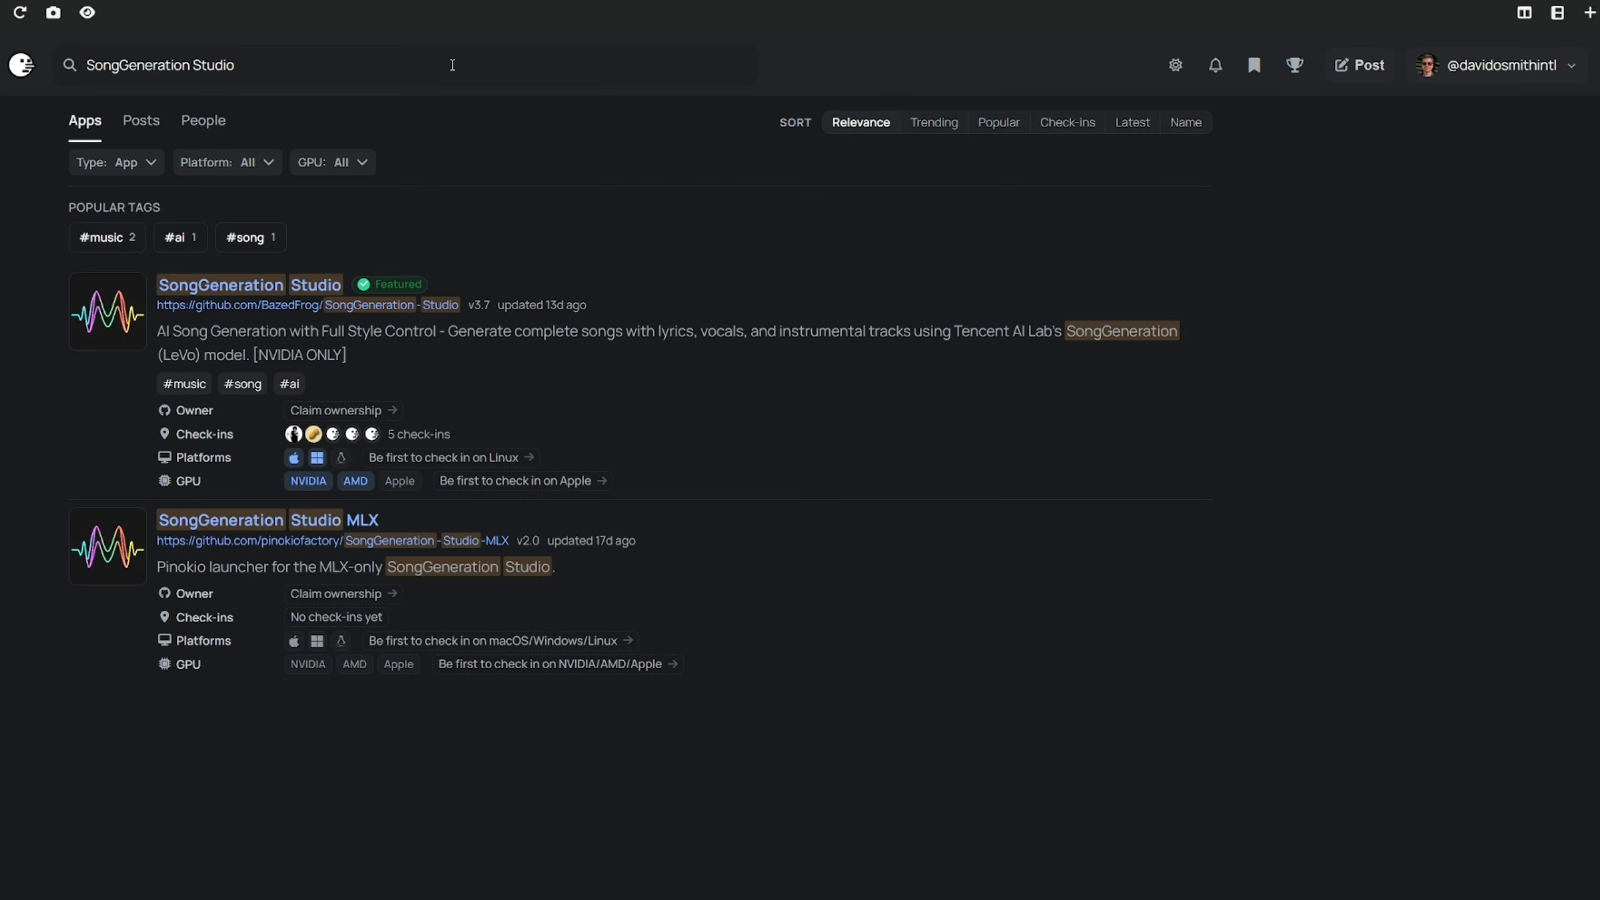
click(271, 289)
click(961, 126)
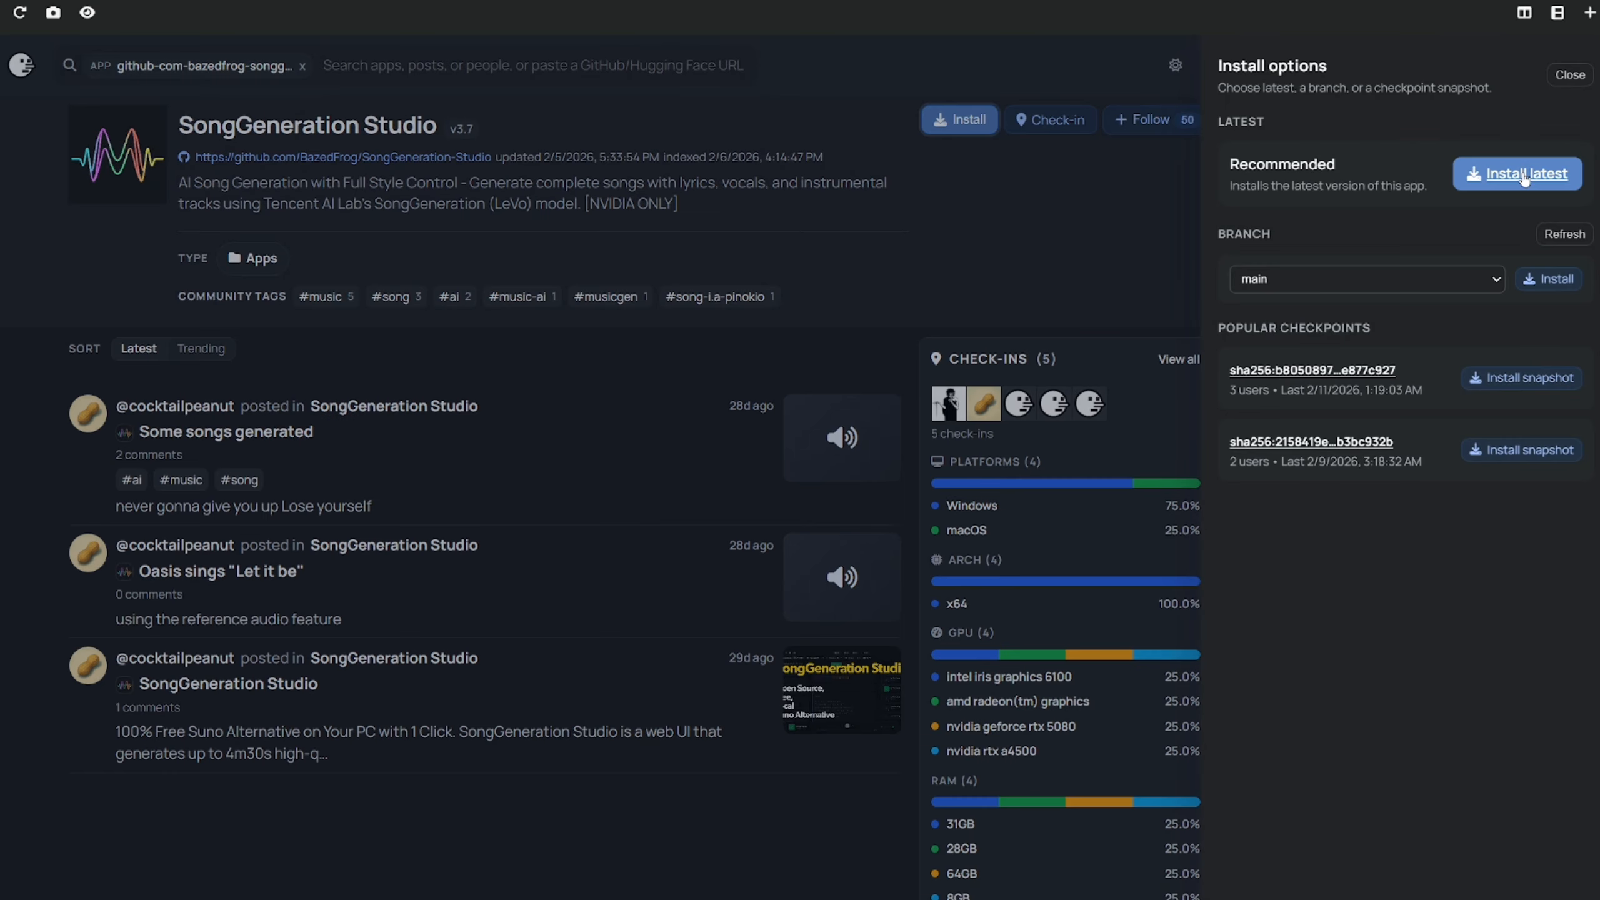
click(1523, 177)
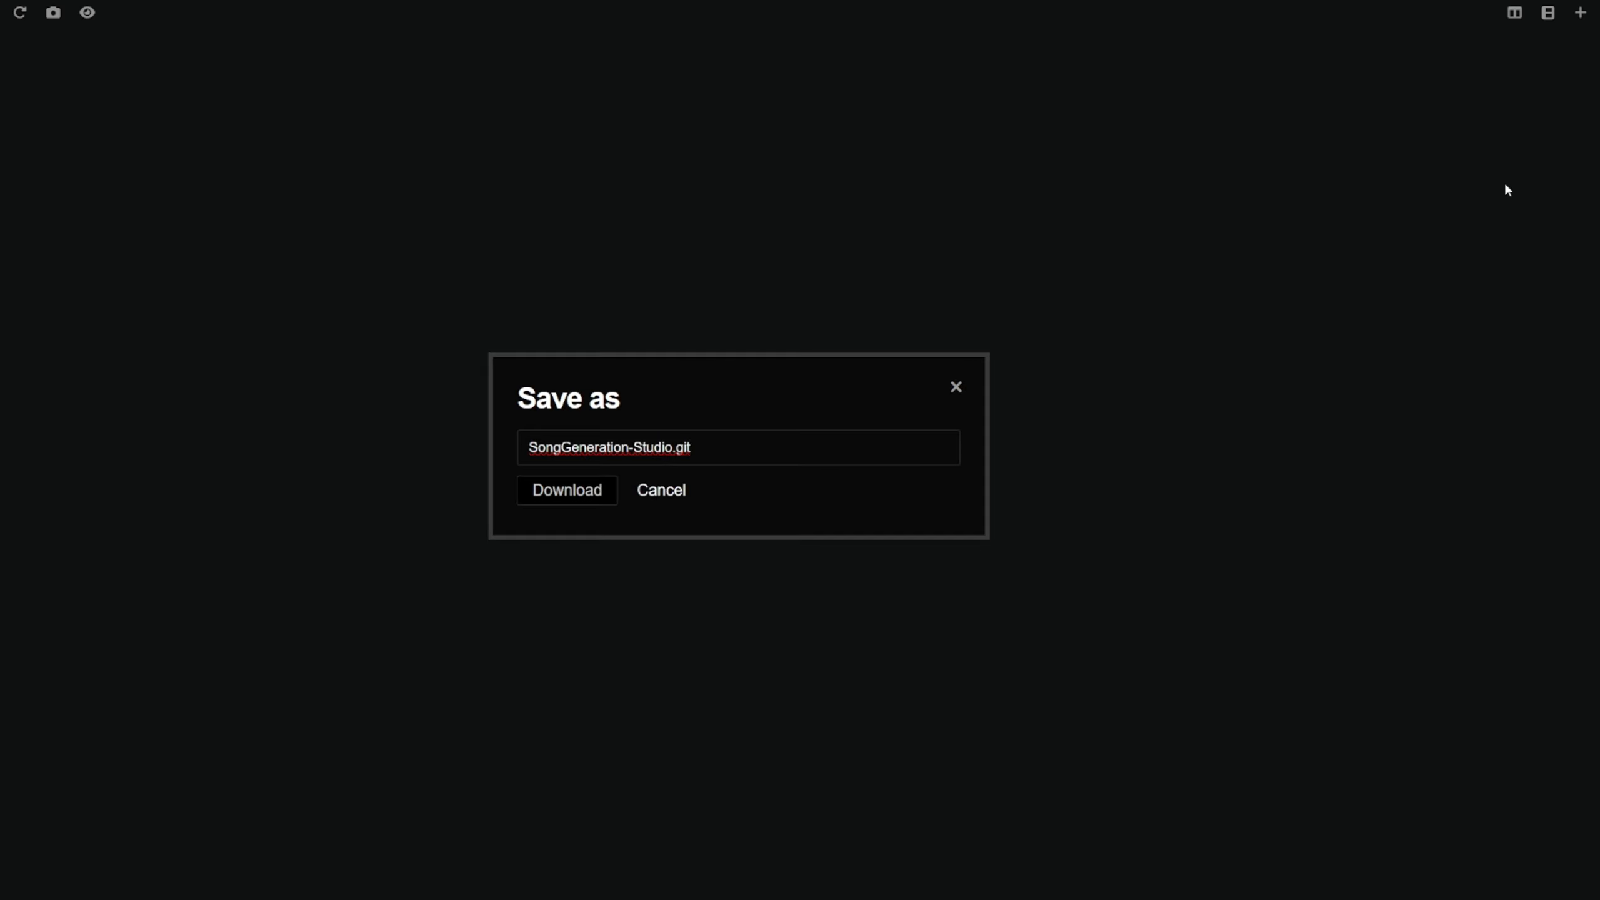
click(557, 498)
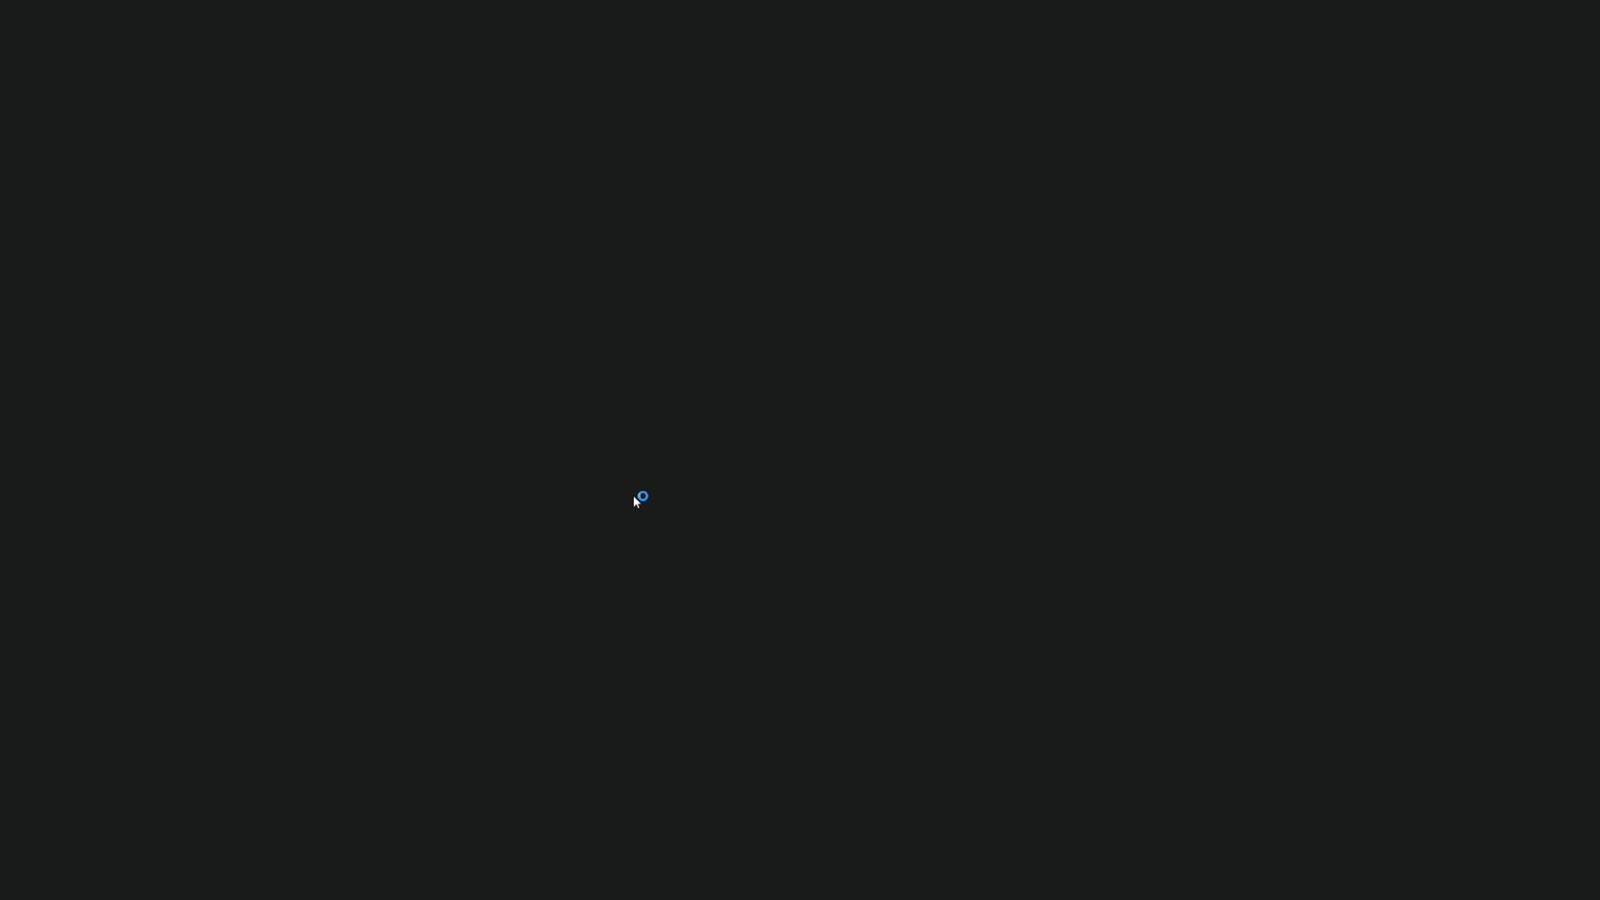
Start installing SongGeneration Studio with its required components and load the Community page beside the install terminal
click(1046, 575)
click(616, 784)
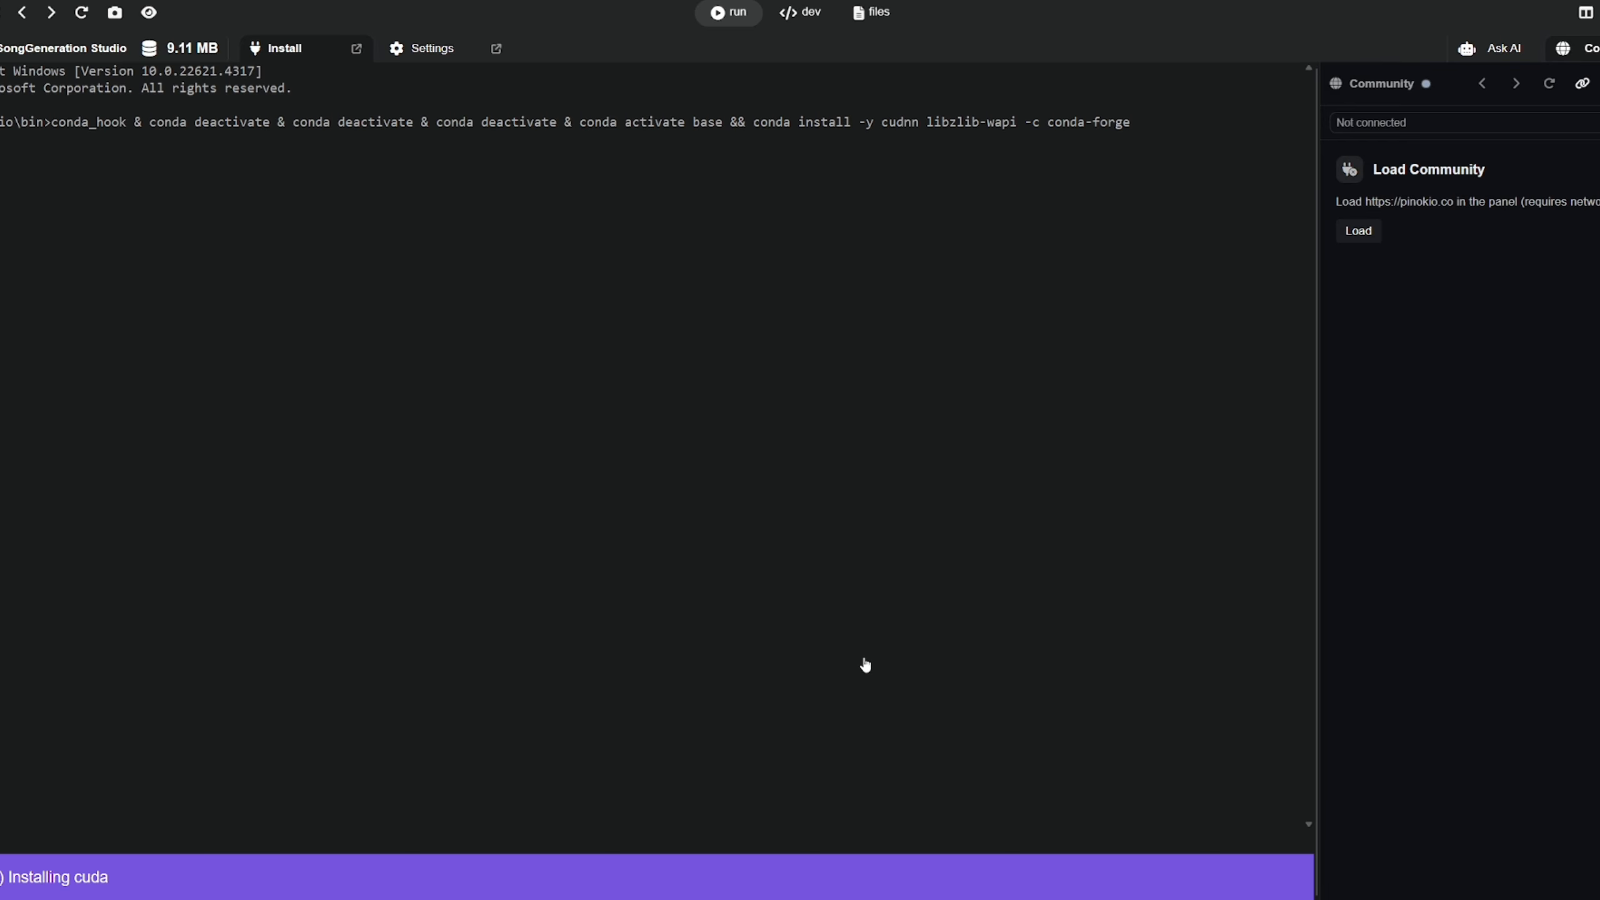
click(1359, 232)
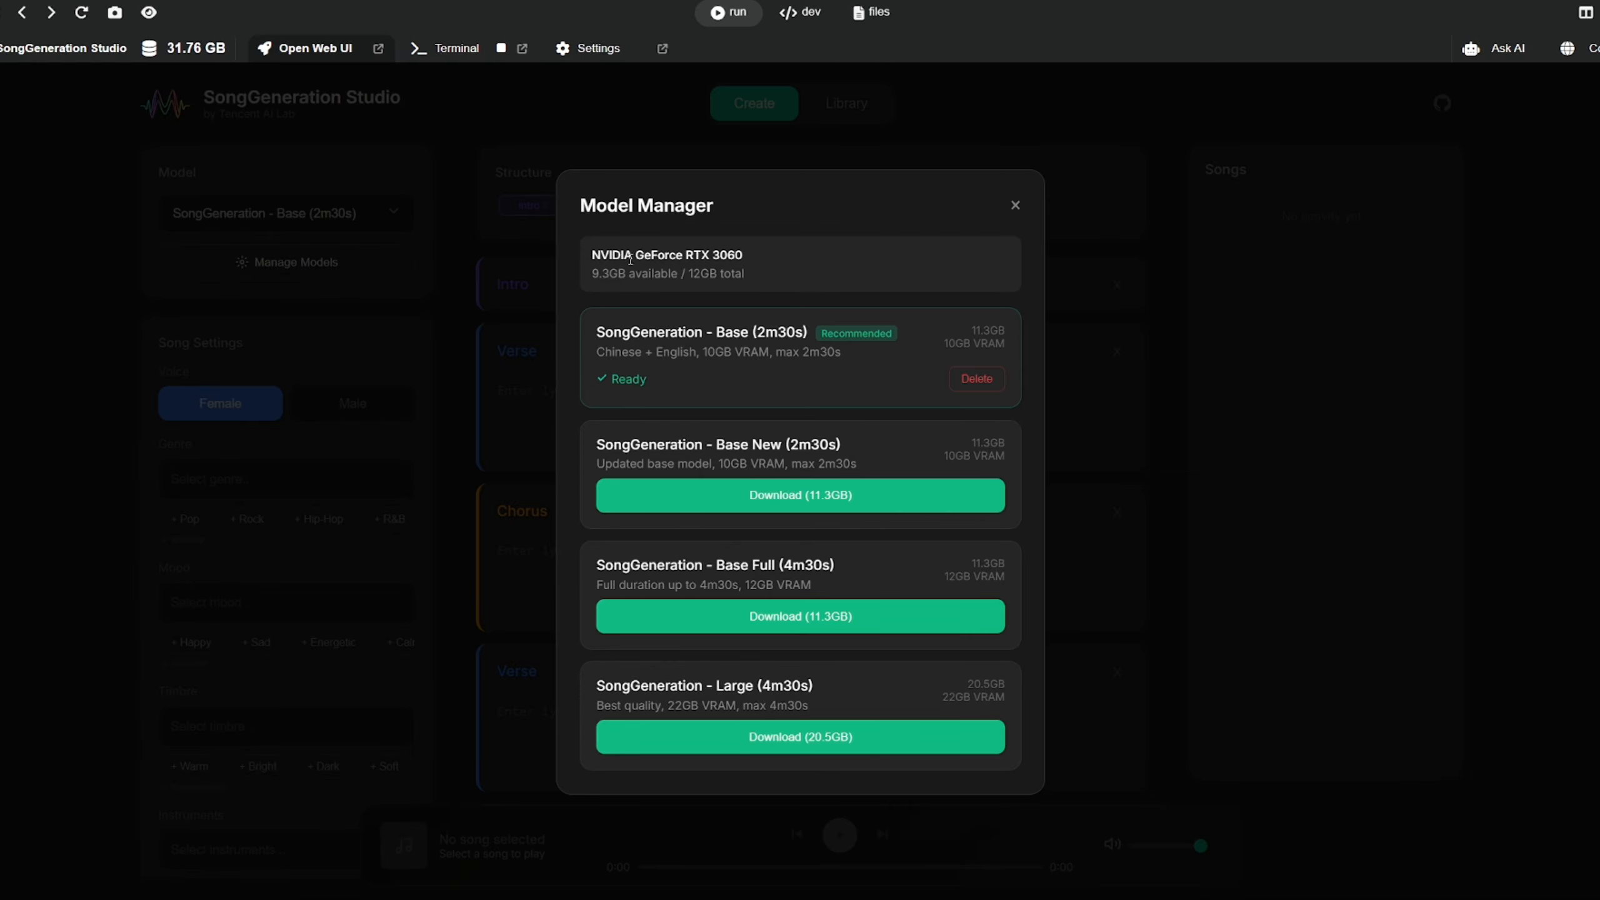
Close the Model Manager, then set the song's voice to Male and its genre to Afrobeat
click(1015, 206)
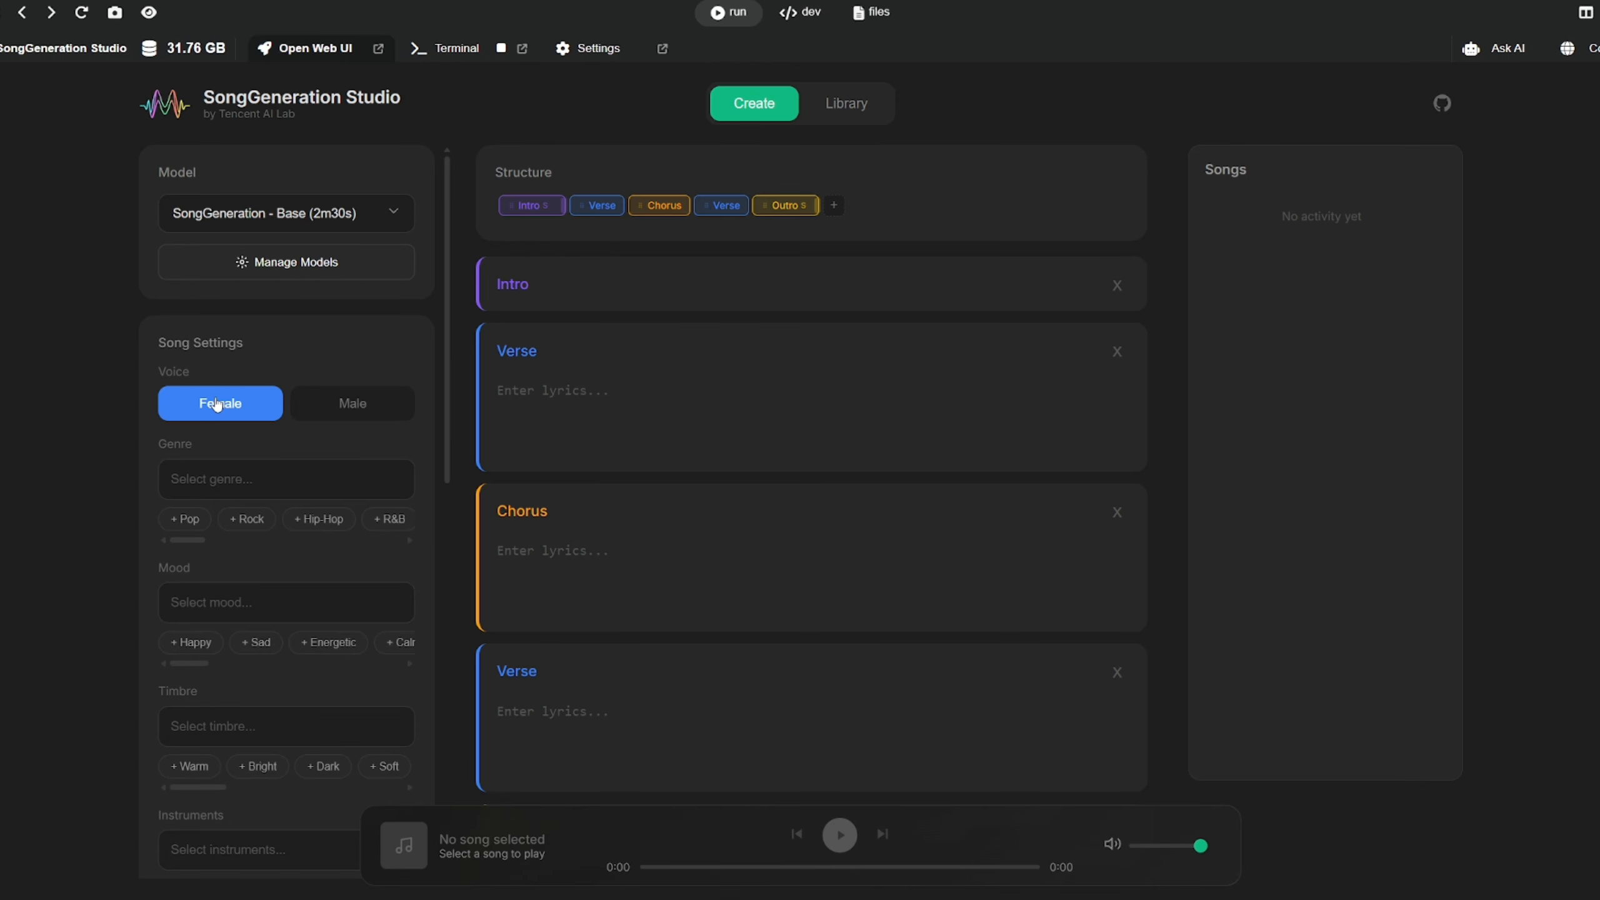
click(370, 410)
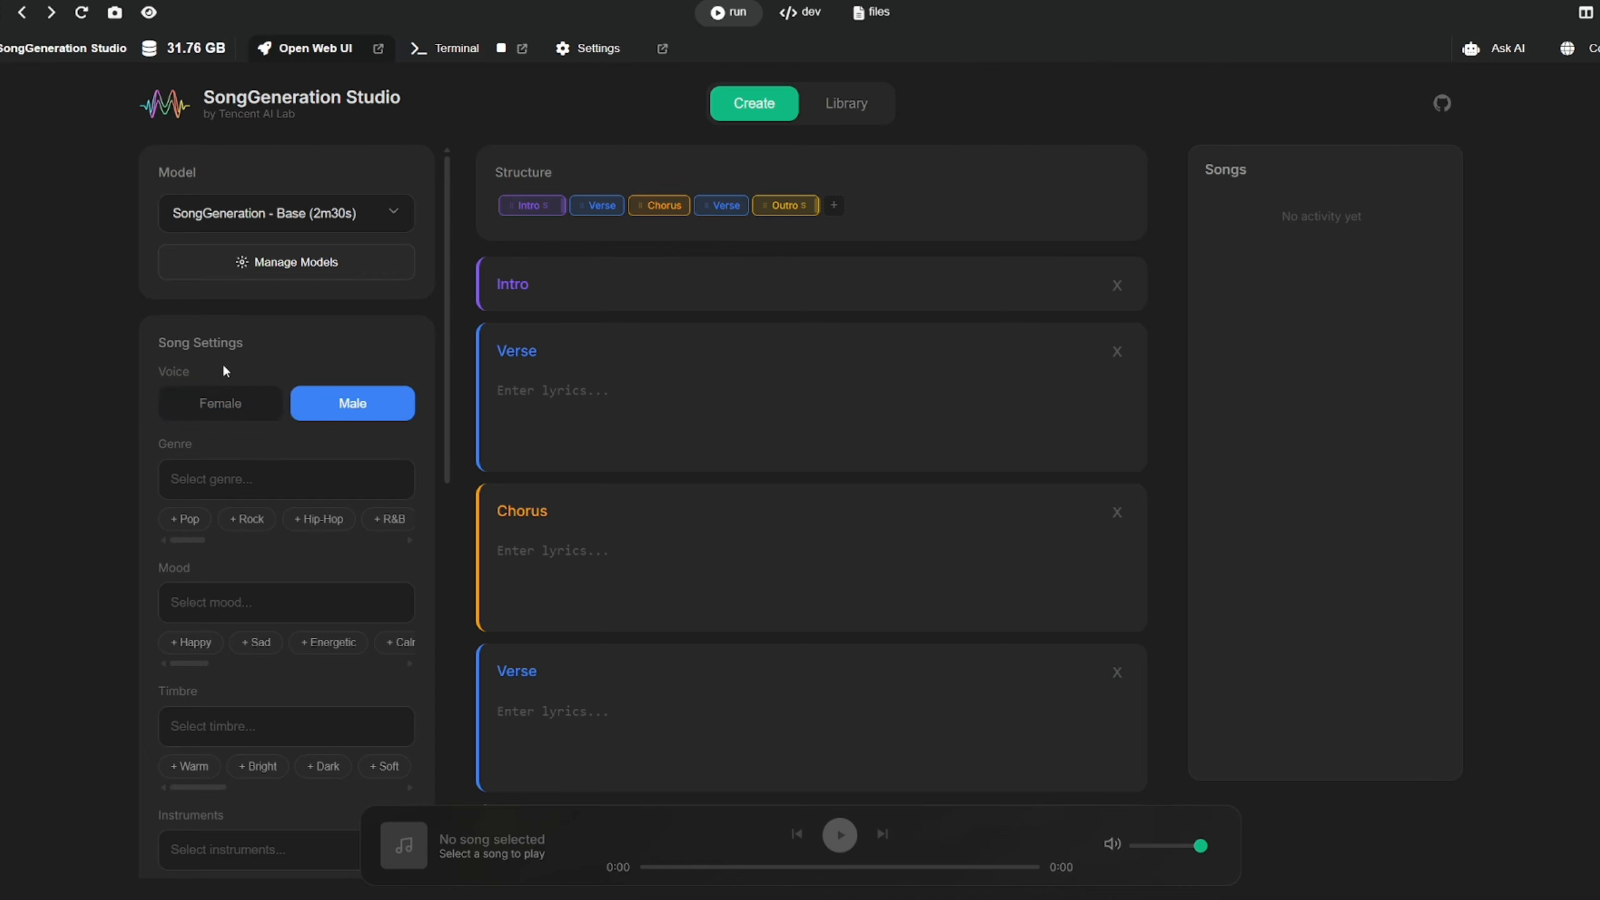
drag(187, 540, 392, 543)
click(379, 518)
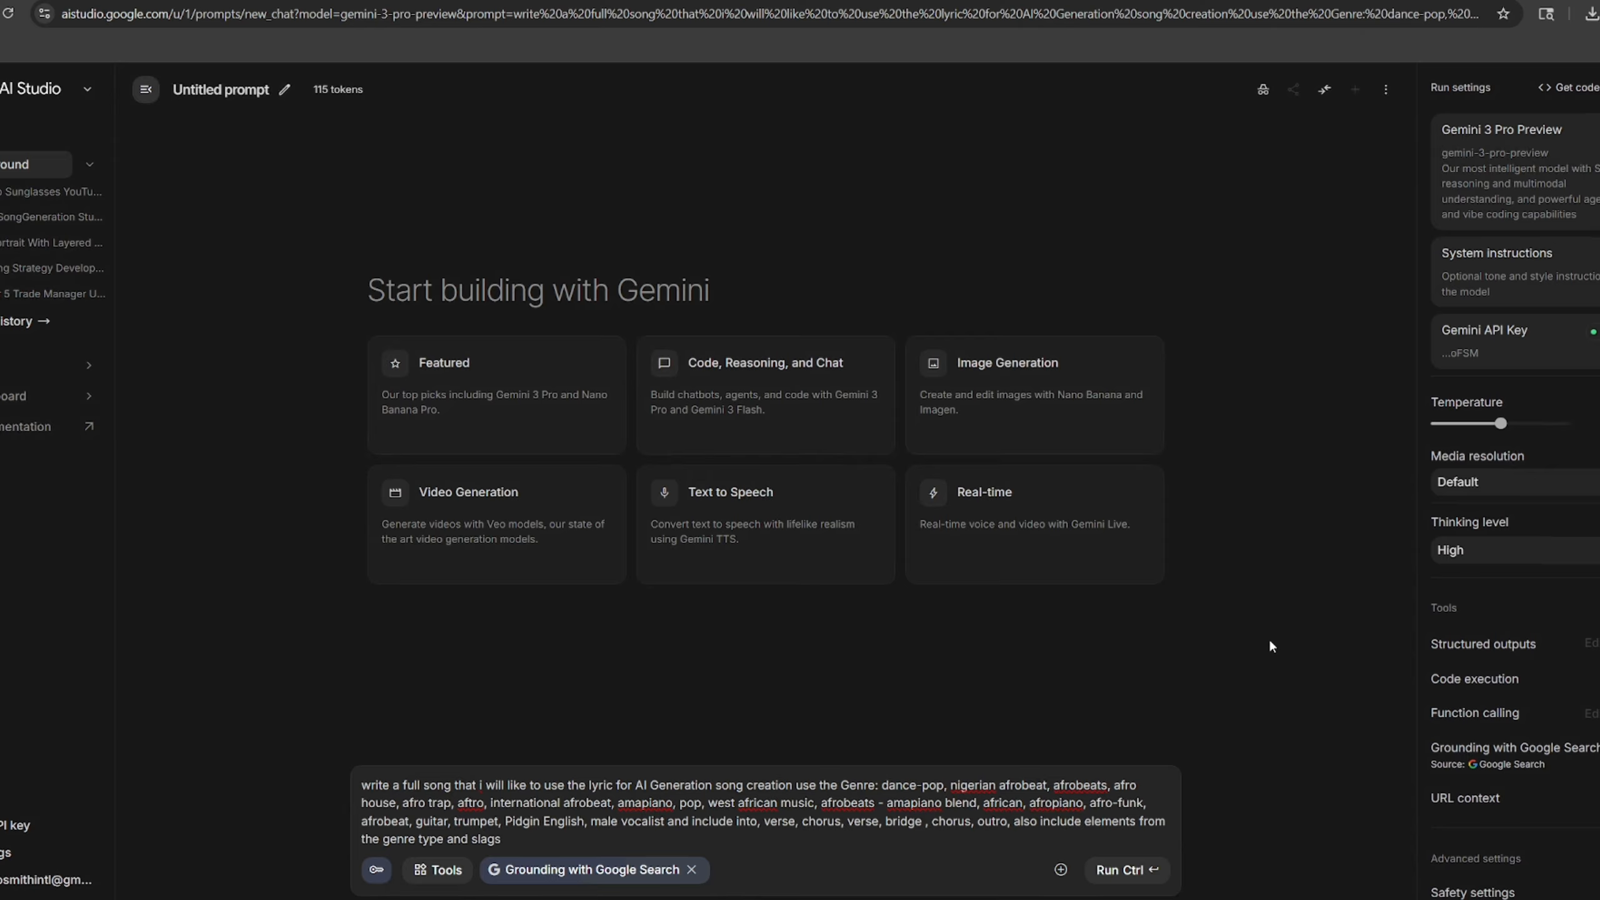
Switch to Google AI Studio and generate full song lyrics from the prepared Afrobeat, Pidgin English, male vocalist prompt
click(1120, 873)
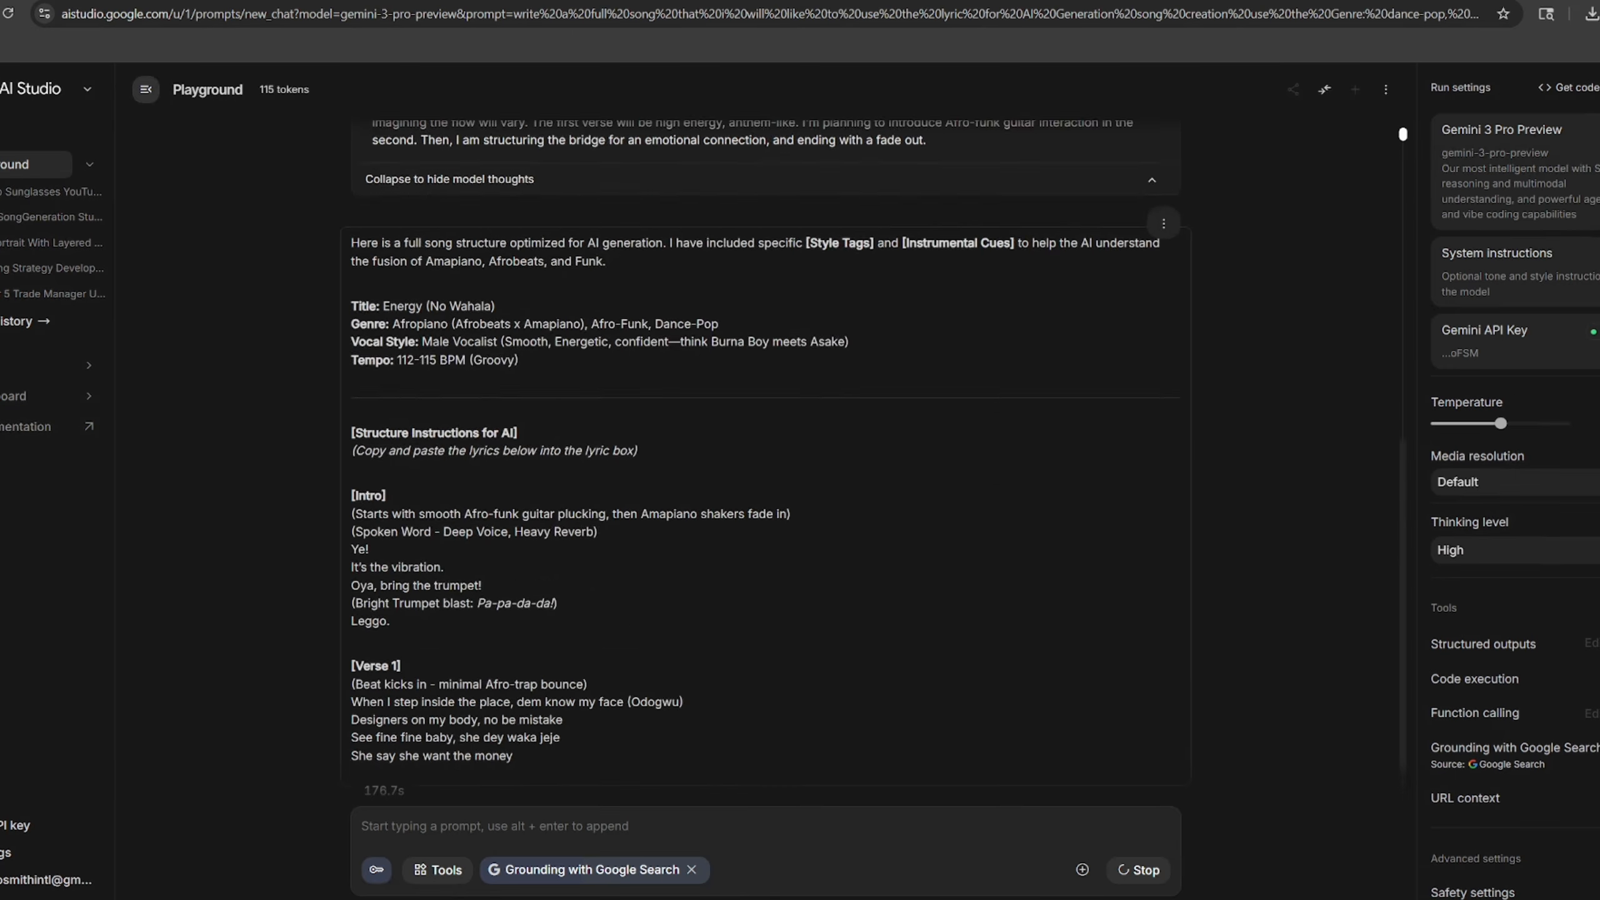
scroll(630, 547, up, 5)
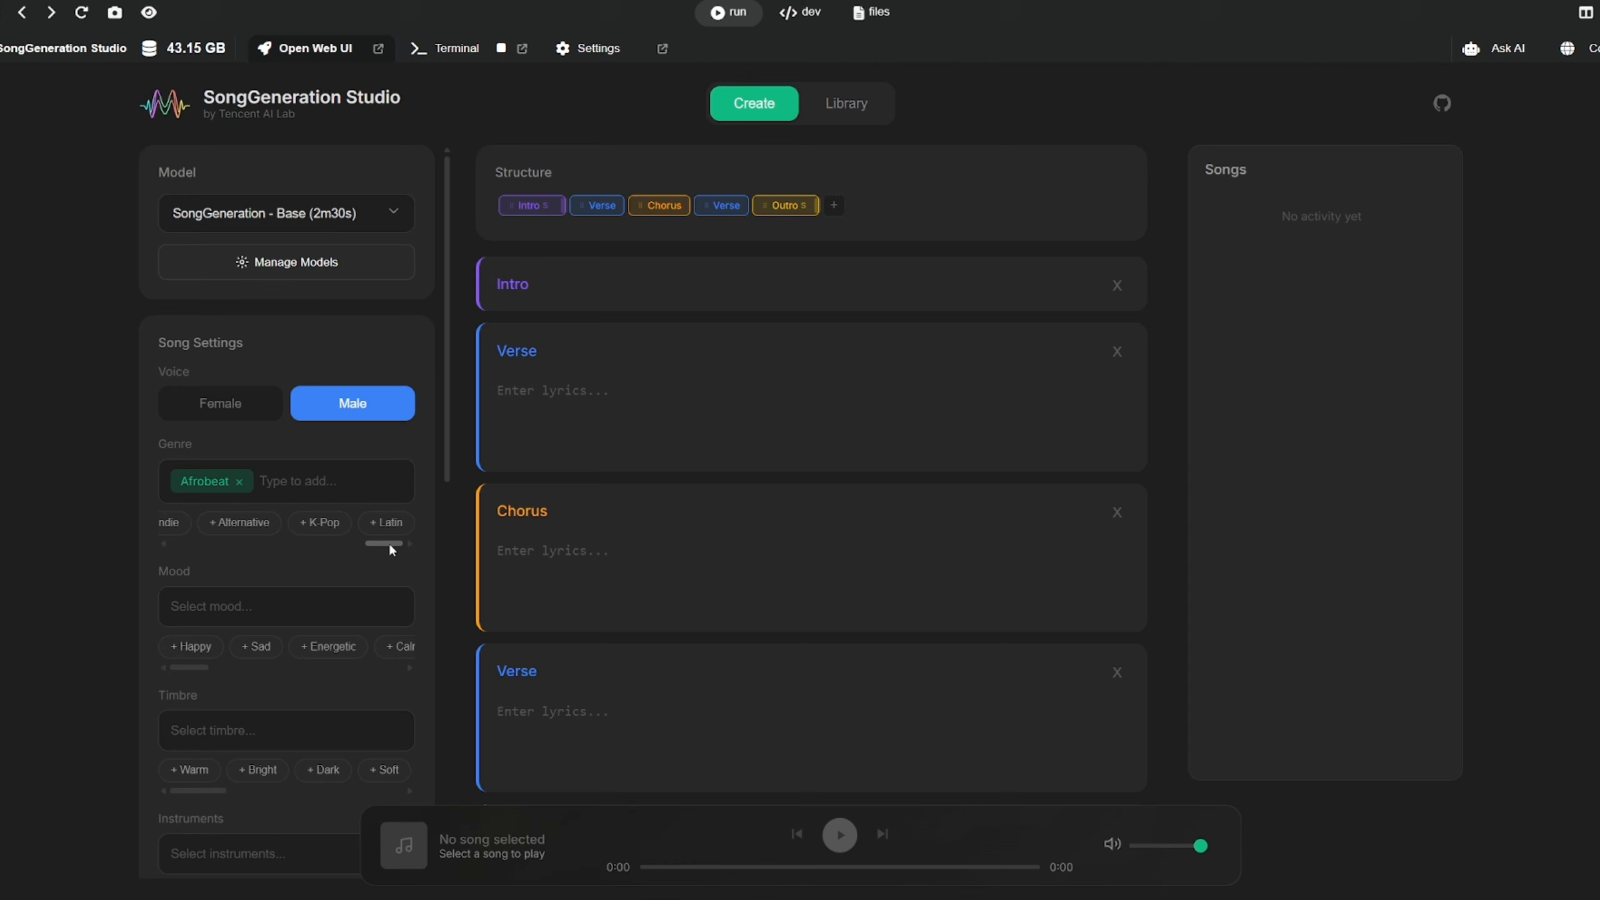
Add the genres afropiano and dance-pop to the song settings, copying them from the style list in Notepad
drag(387, 542, 189, 542)
click(619, 897)
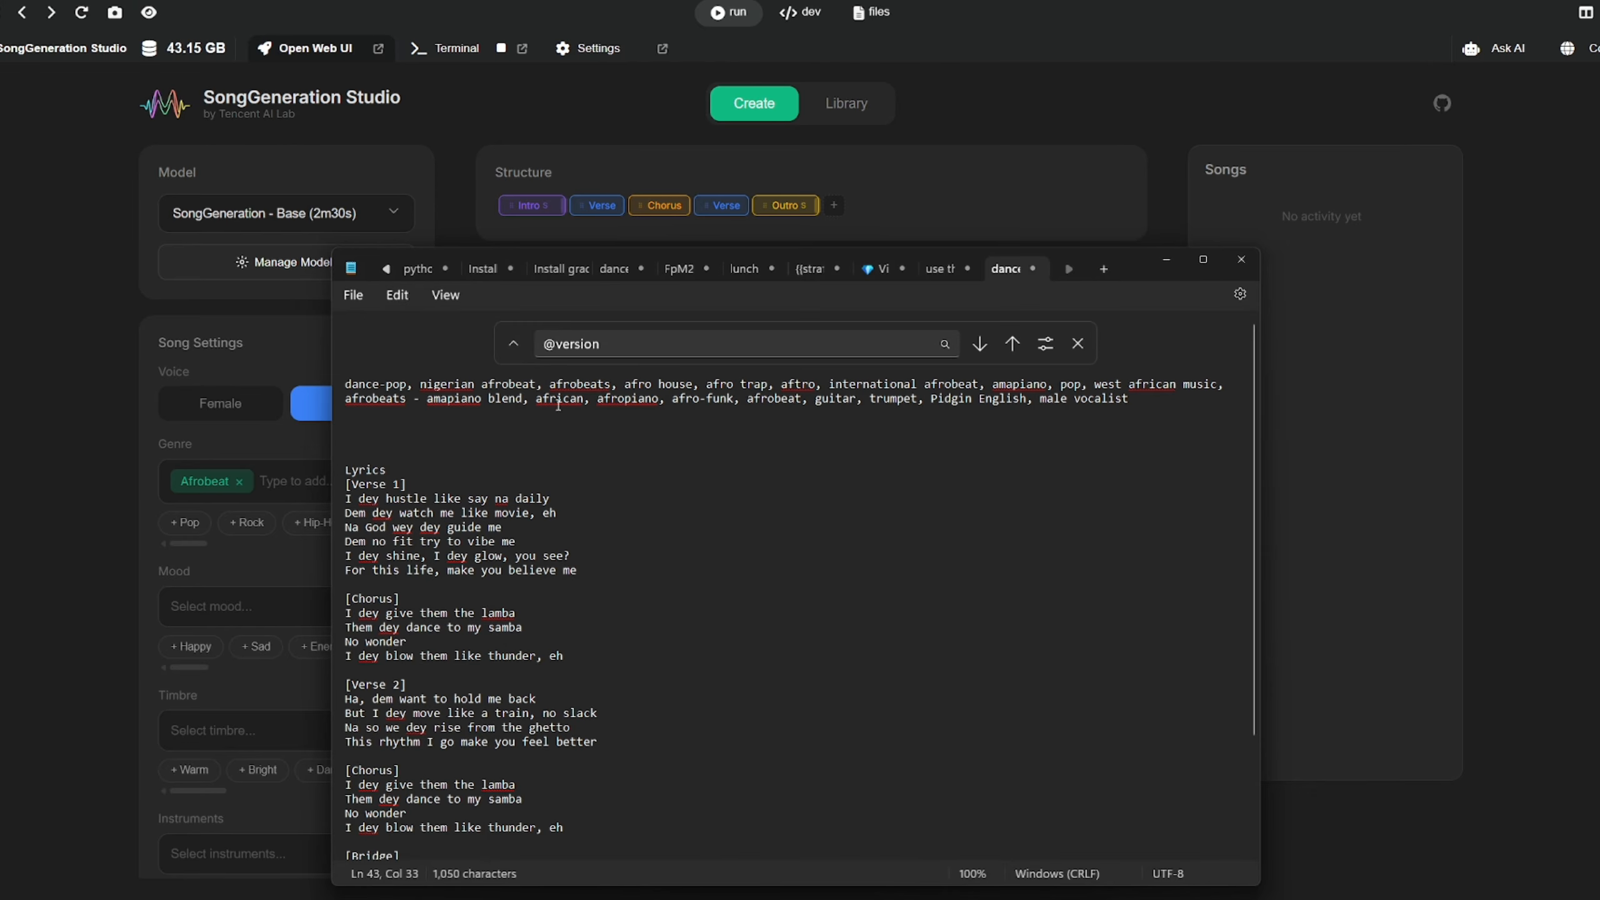
double_click(627, 398)
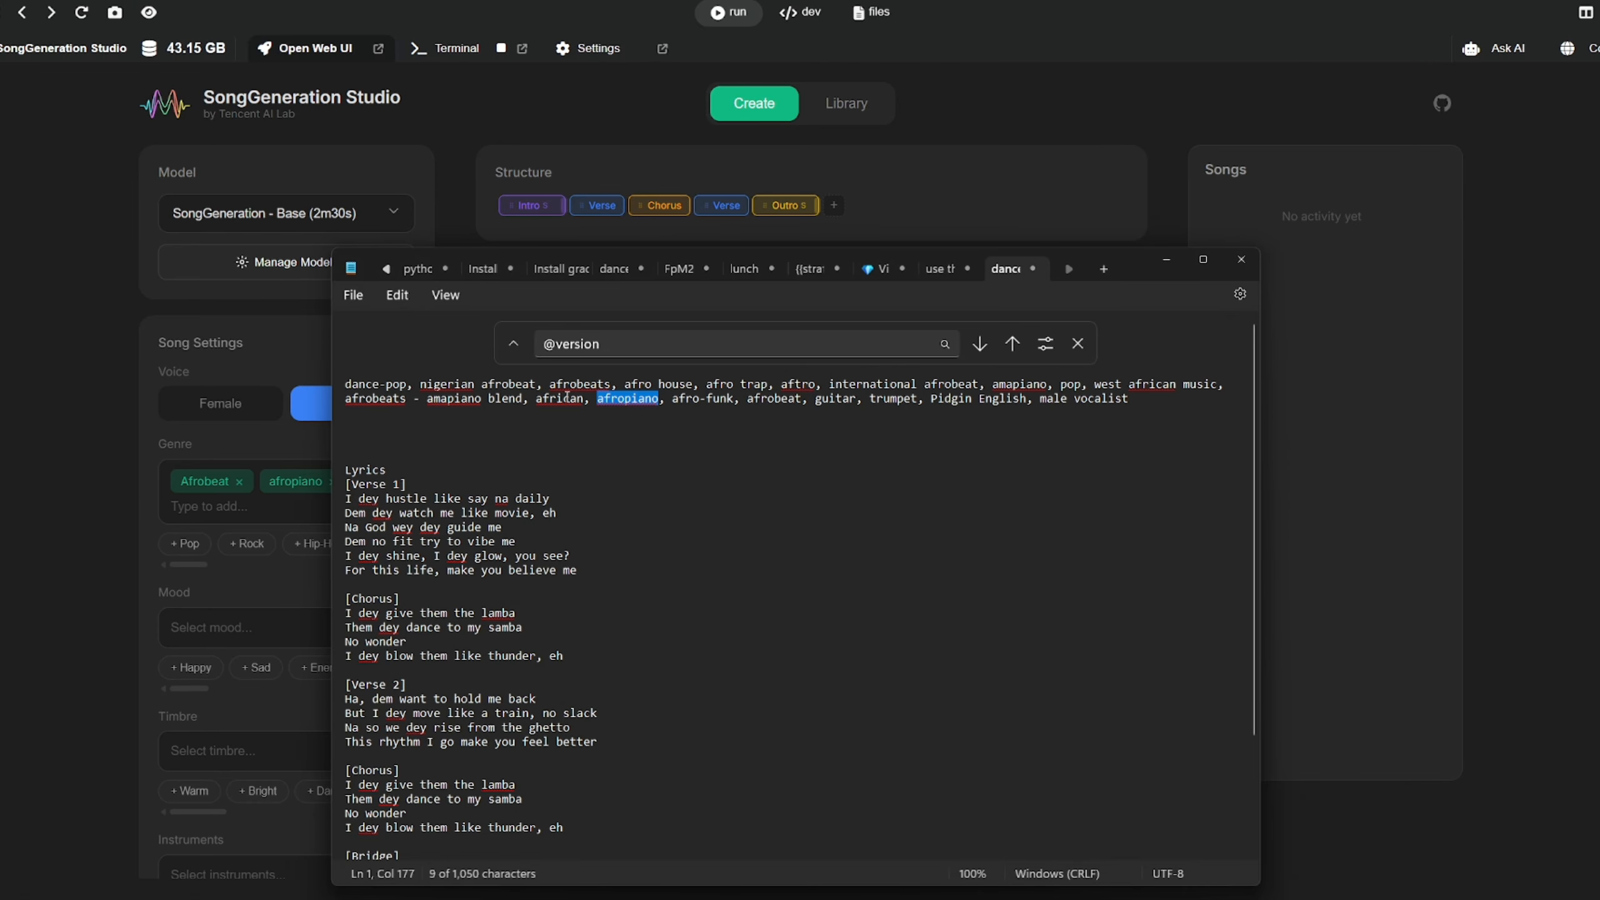
drag(342, 384, 406, 384)
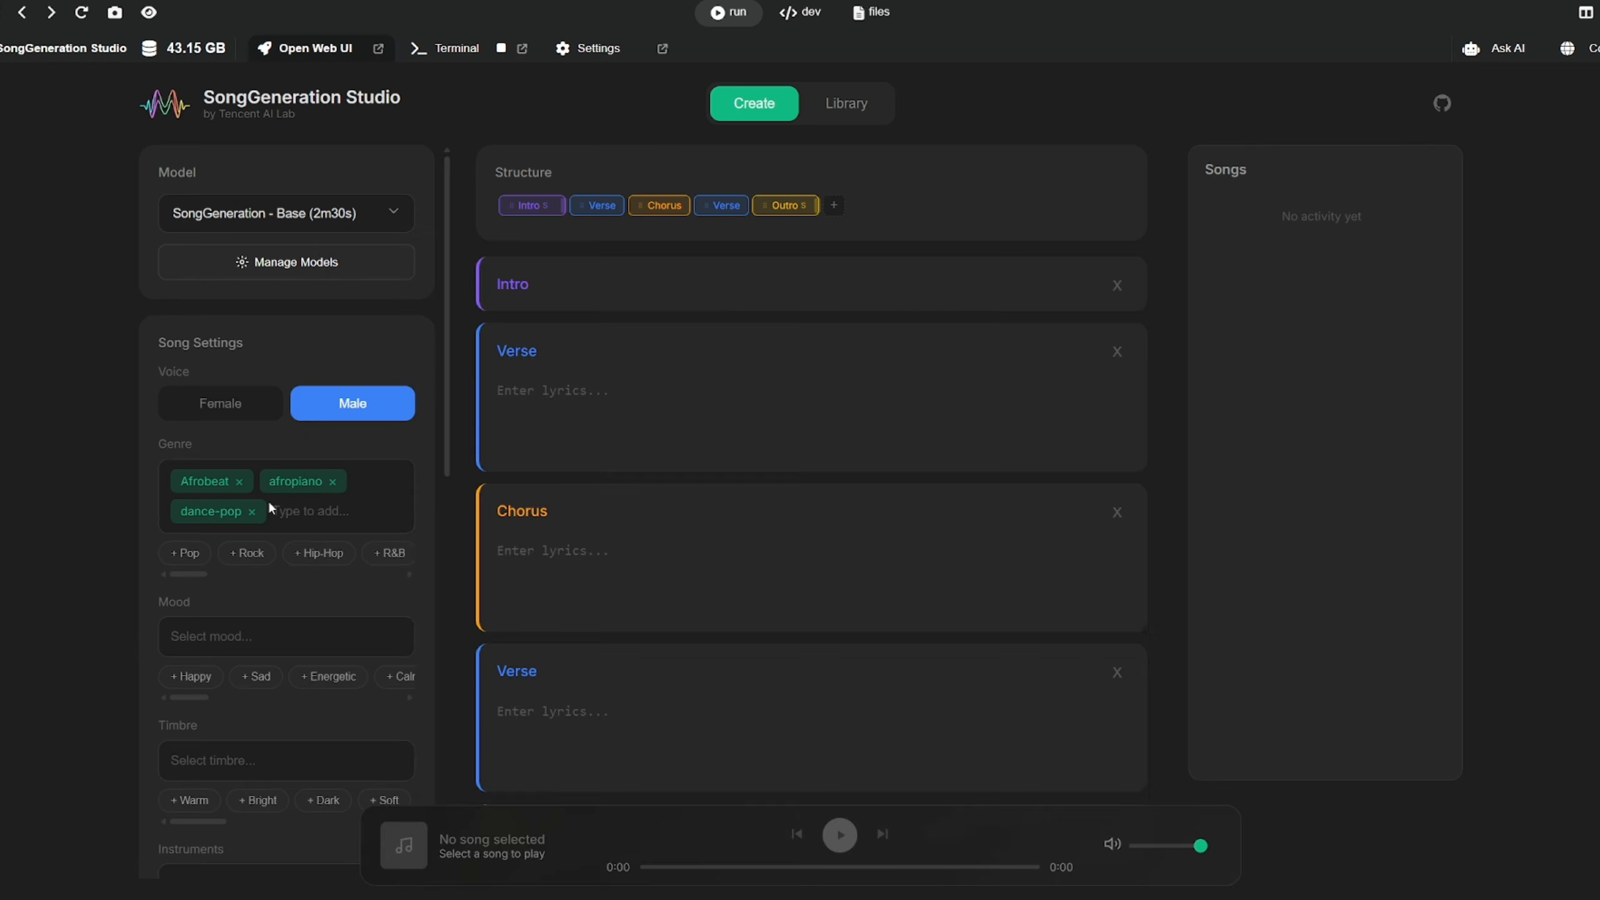
Add the suggested Pop and Alternative tags to the song's genre
click(188, 557)
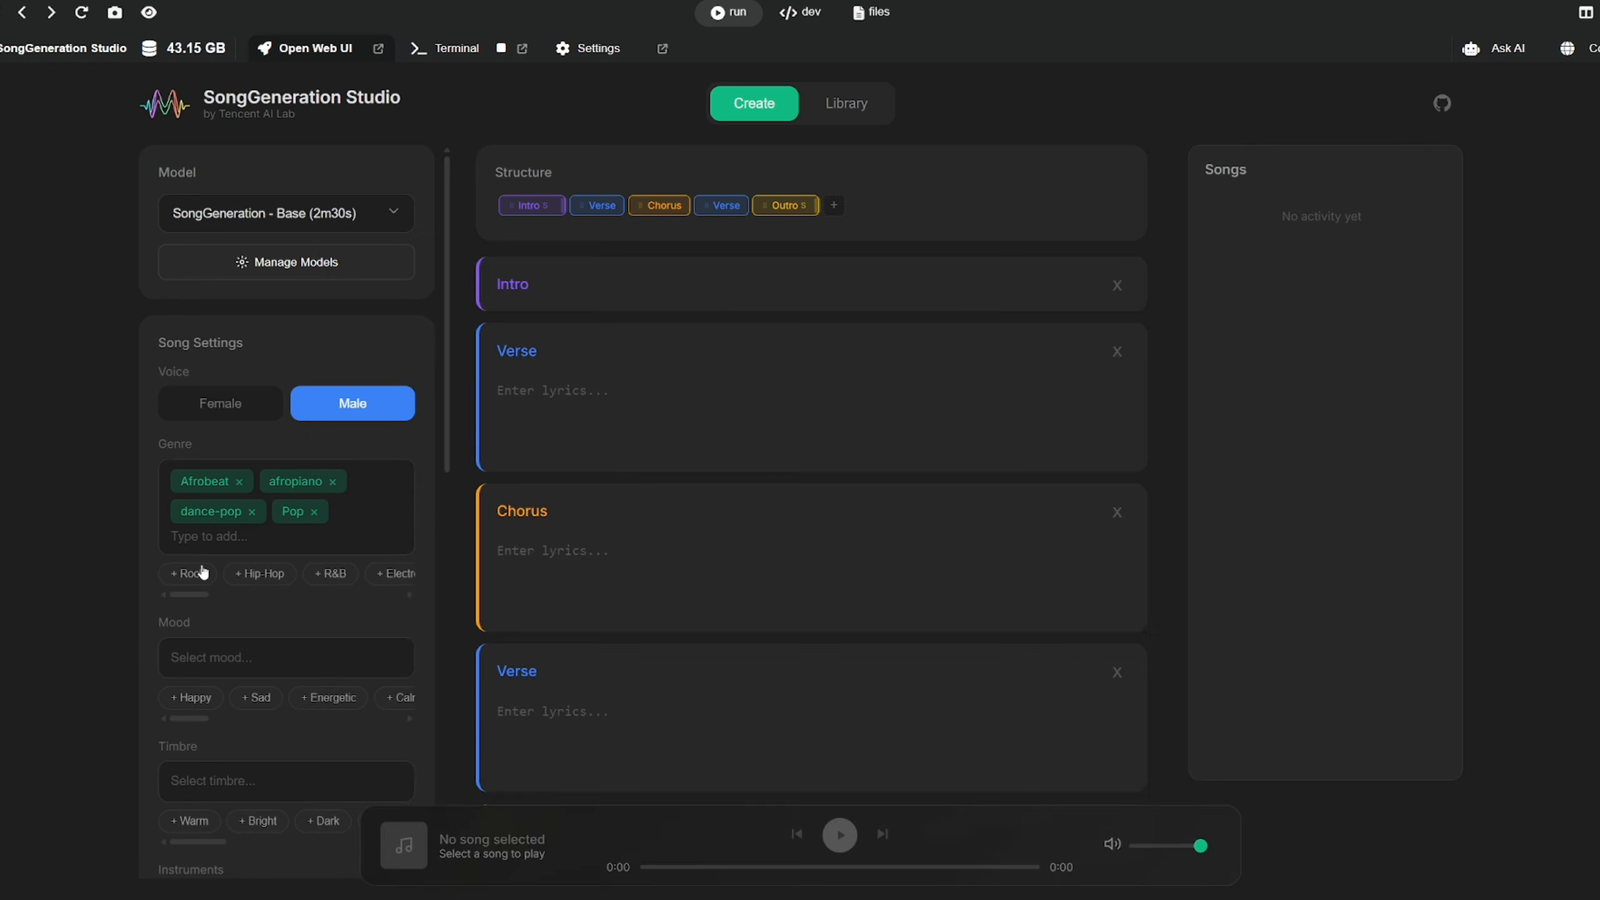
drag(227, 600, 387, 595)
click(296, 575)
click(240, 573)
Switch to Notepad and copy the six lyric lines of Verse 1, without the section heading
key(alt+Tab)
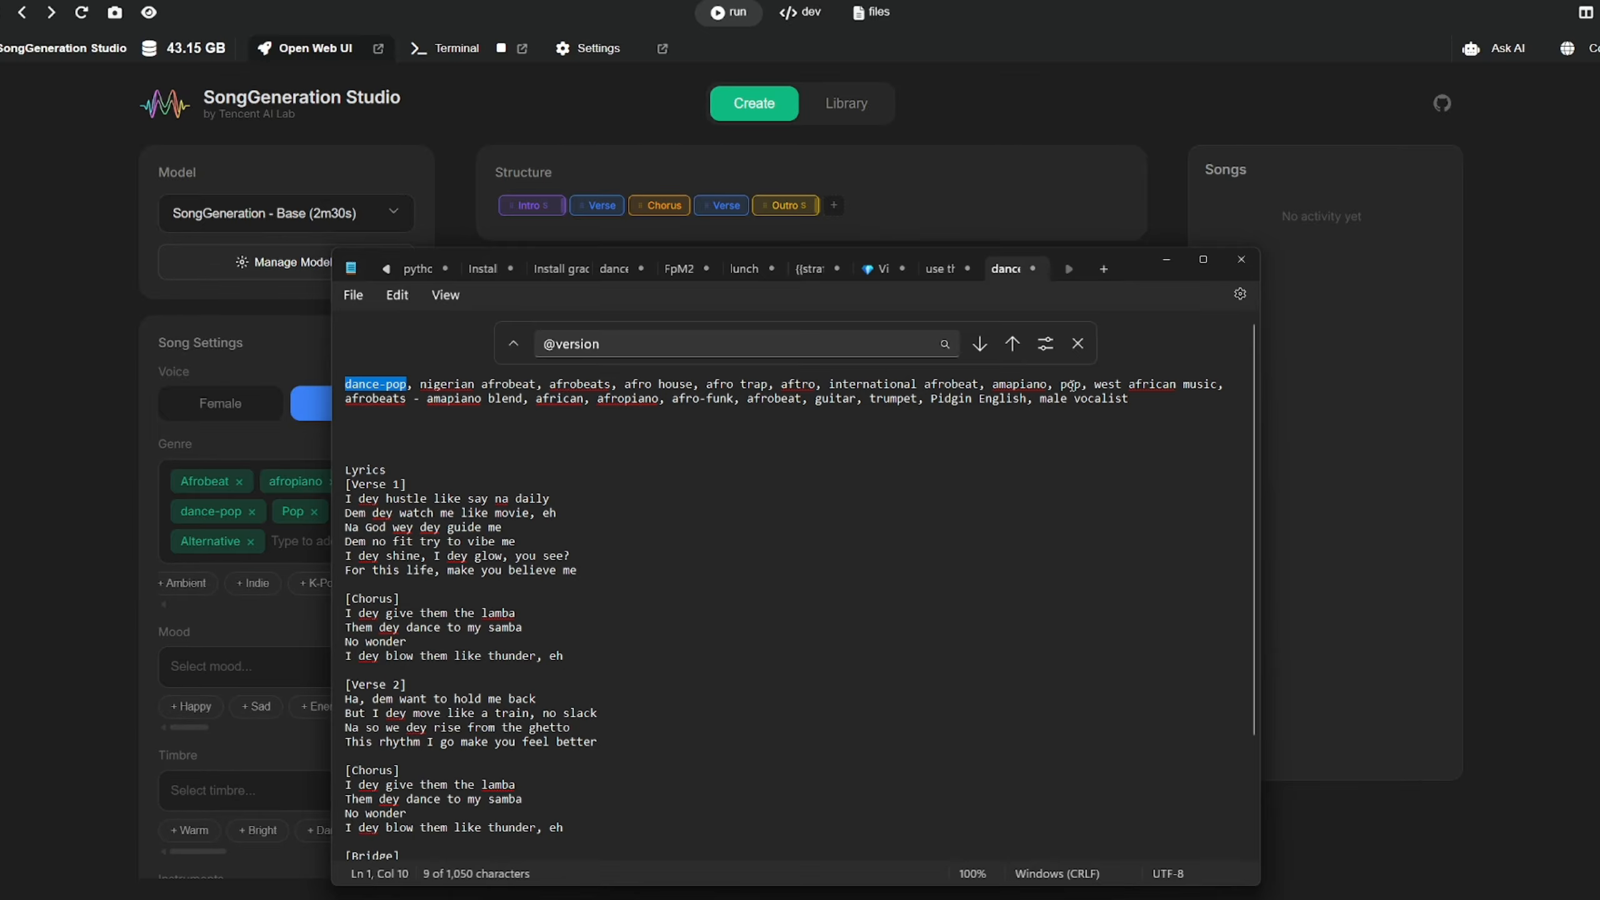
scroll(353, 479, down, 3)
scroll(353, 479, up, 2)
drag(345, 437, 576, 509)
key(ctrl+c)
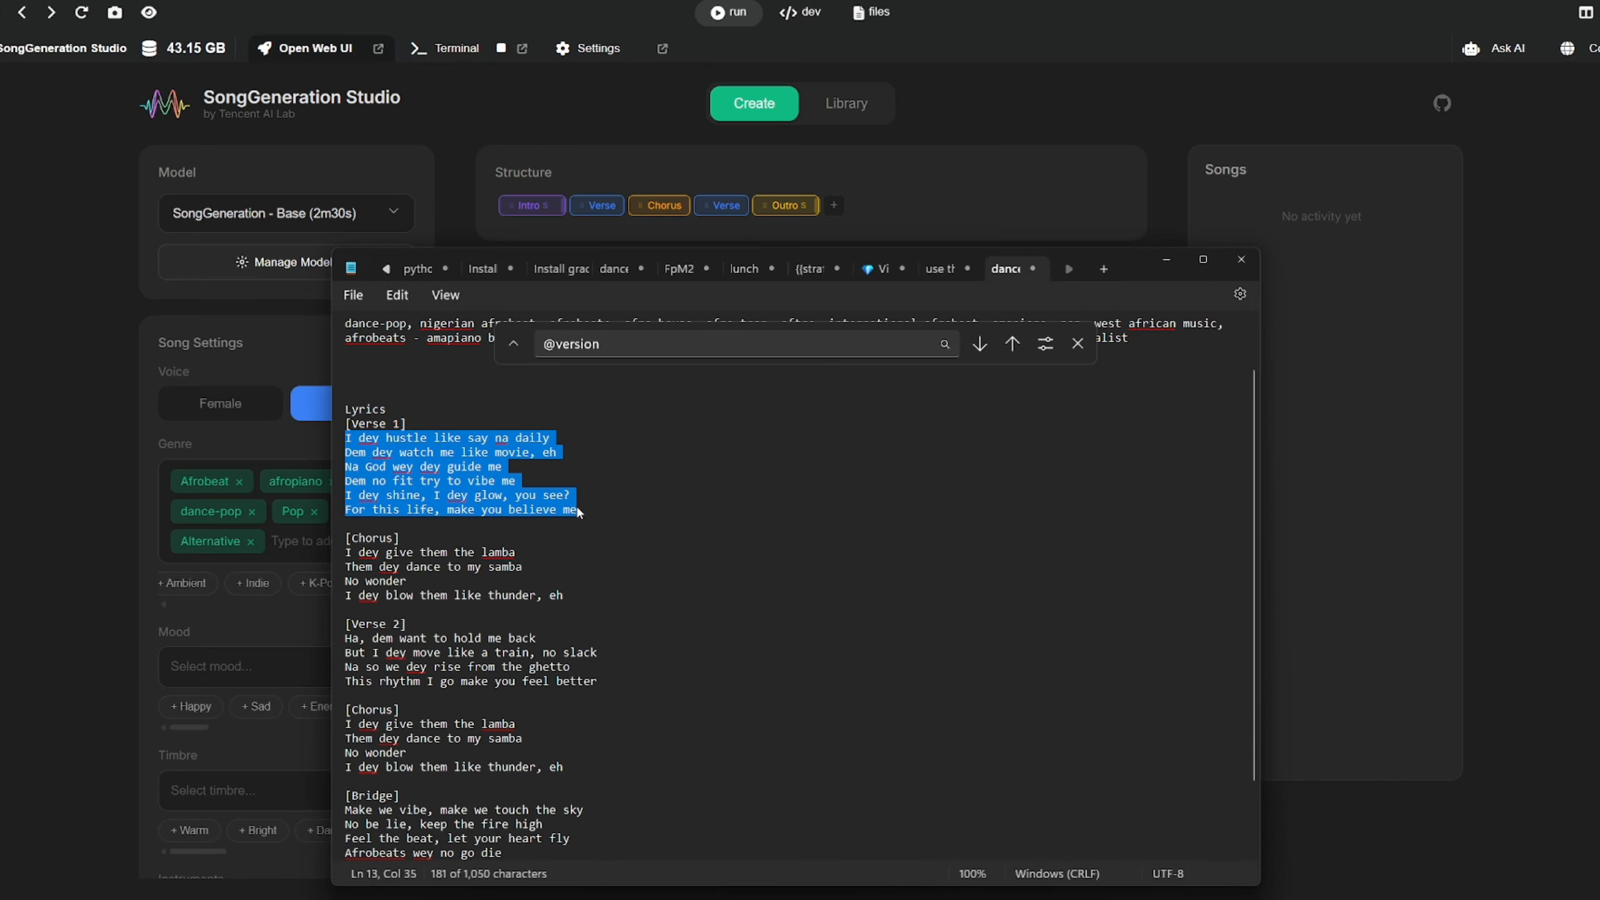
Paste the copied Verse 1 lyrics into the first Verse section and fill the Chorus section with its four lines
click(144, 469)
click(650, 418)
key(ctrl+v)
click(560, 641)
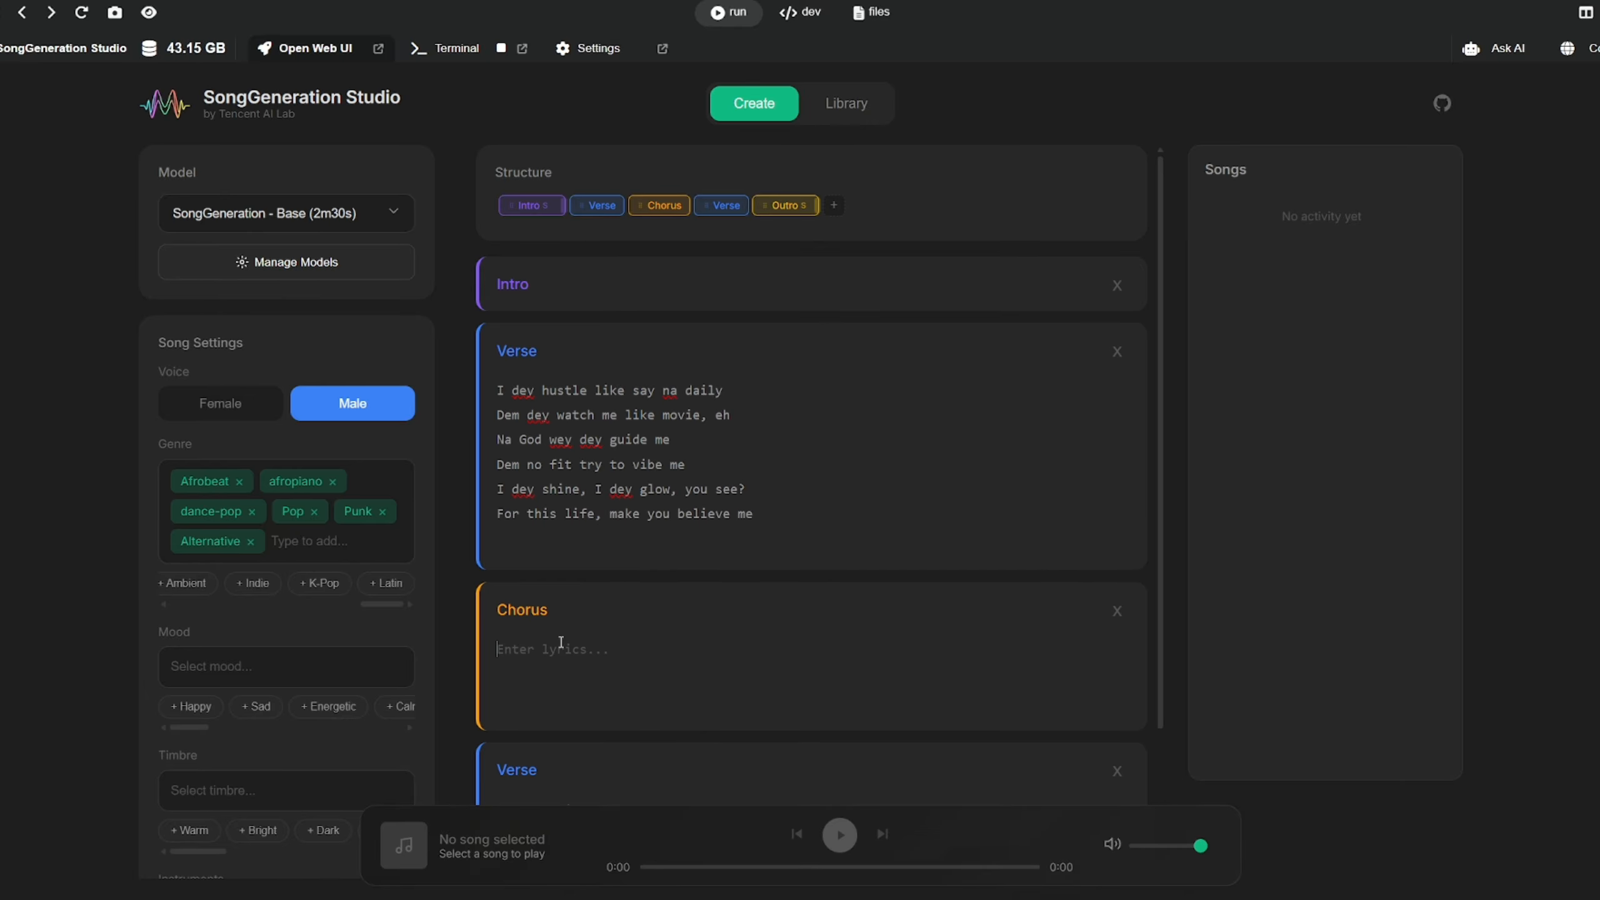
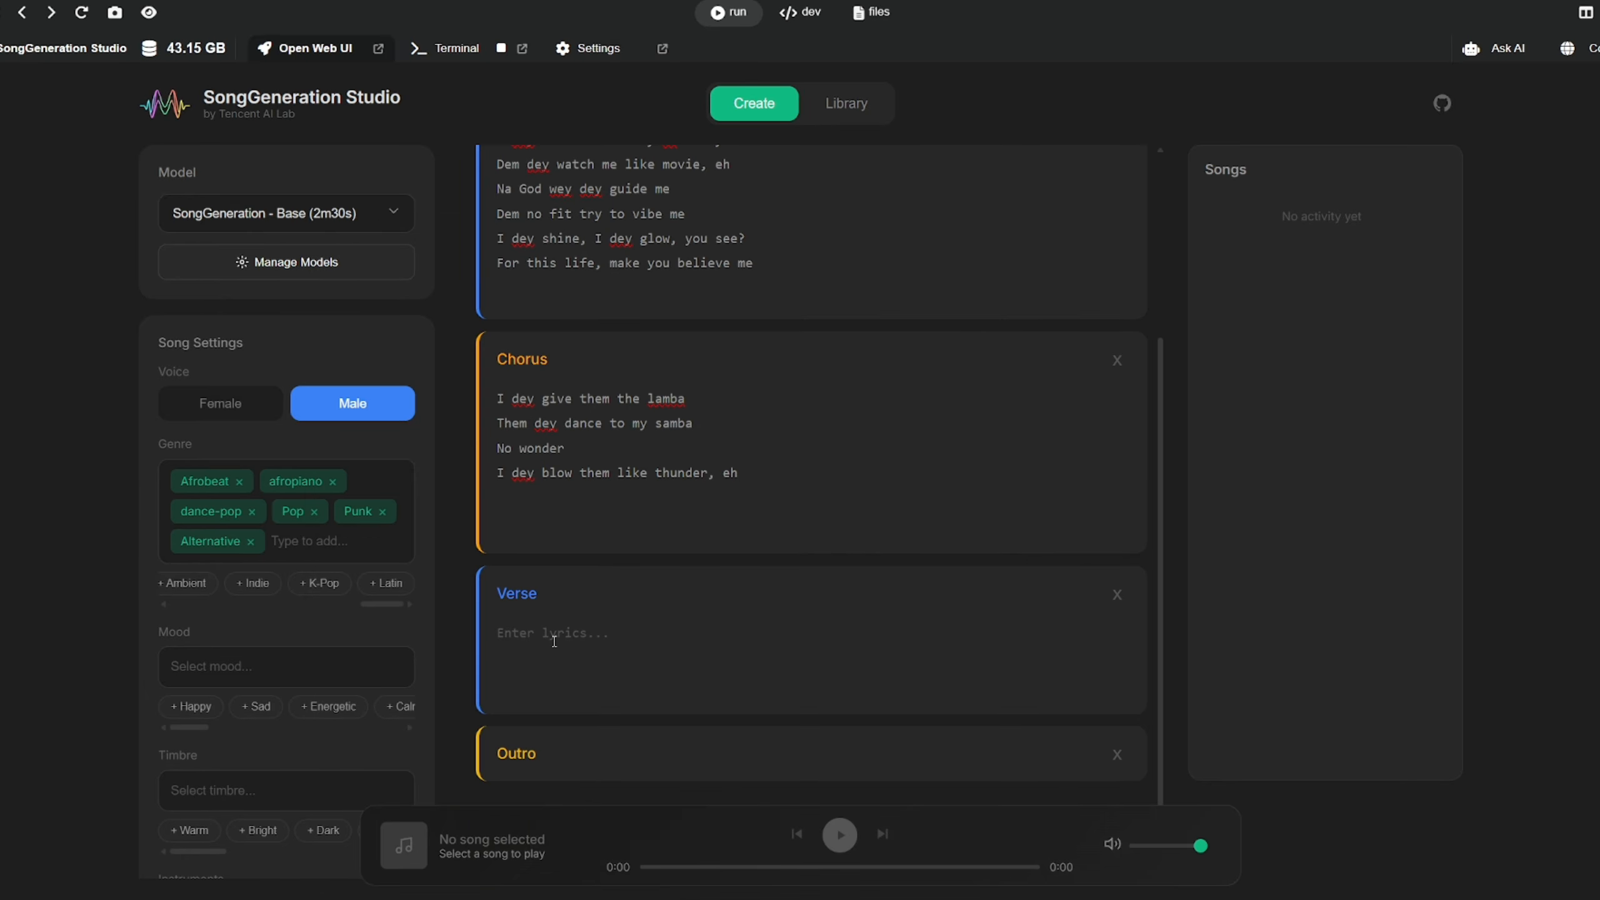
Copy the four Verse 2 lines from Notepad and paste them into the second Verse section
key(alt+Tab)
drag(345, 530, 548, 596)
key(ctrl+c)
key(alt+Tab)
key(ctrl+v)
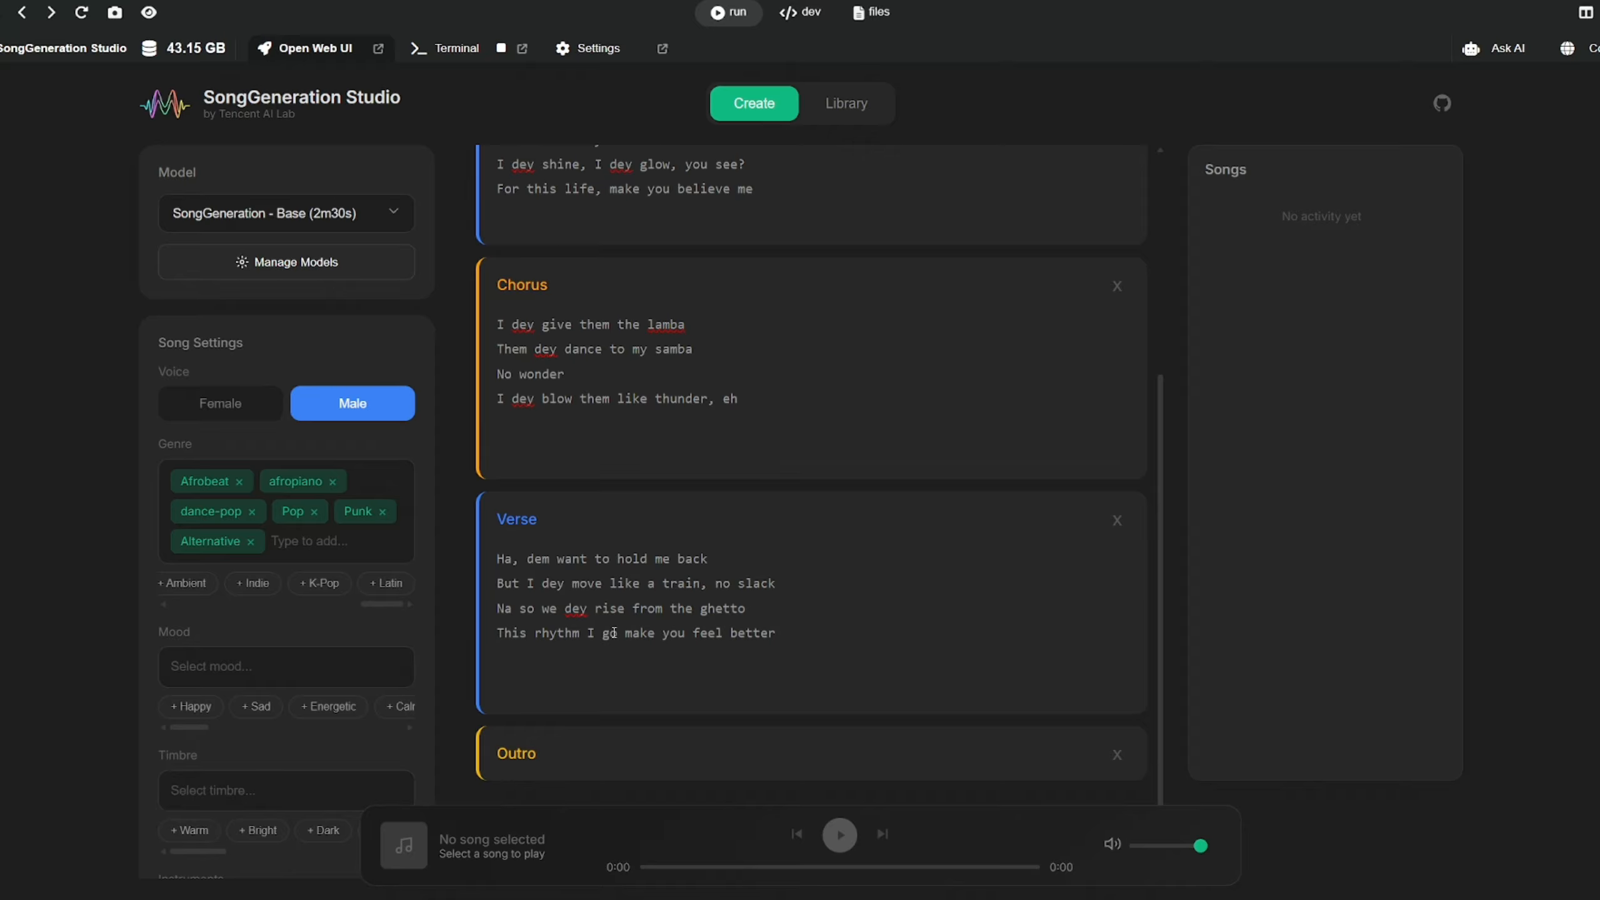
Add a second Chorus section to the song structure and fill it with the second chorus lyrics from Notepad
key(alt+Tab)
click(563, 681)
key(alt+Tab)
scroll(630, 315, up, 5)
click(835, 207)
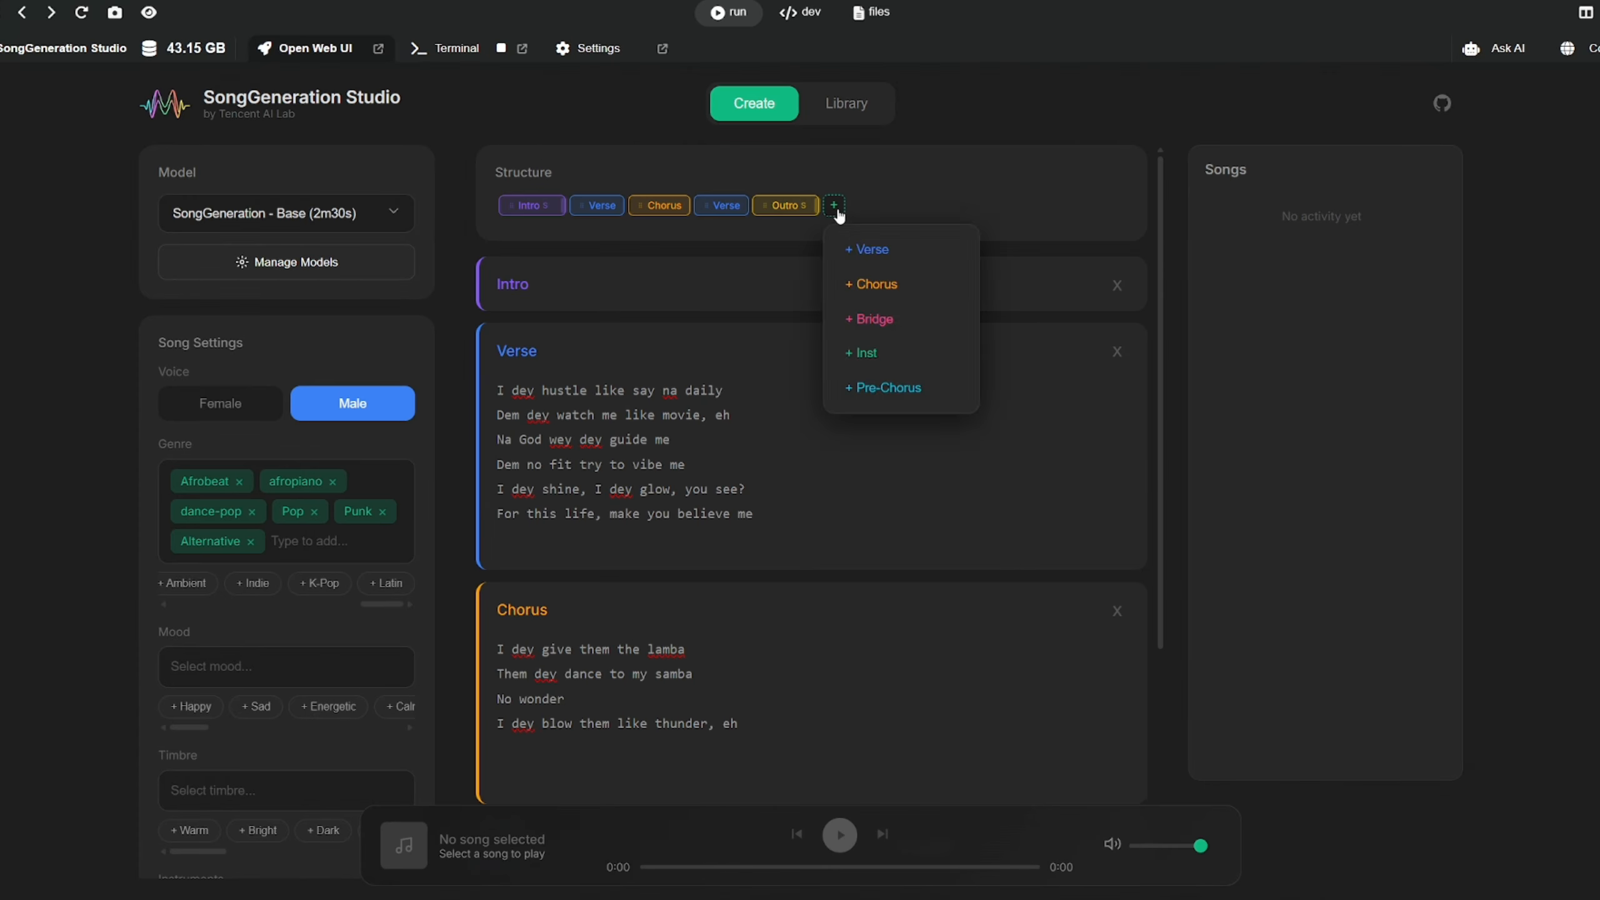
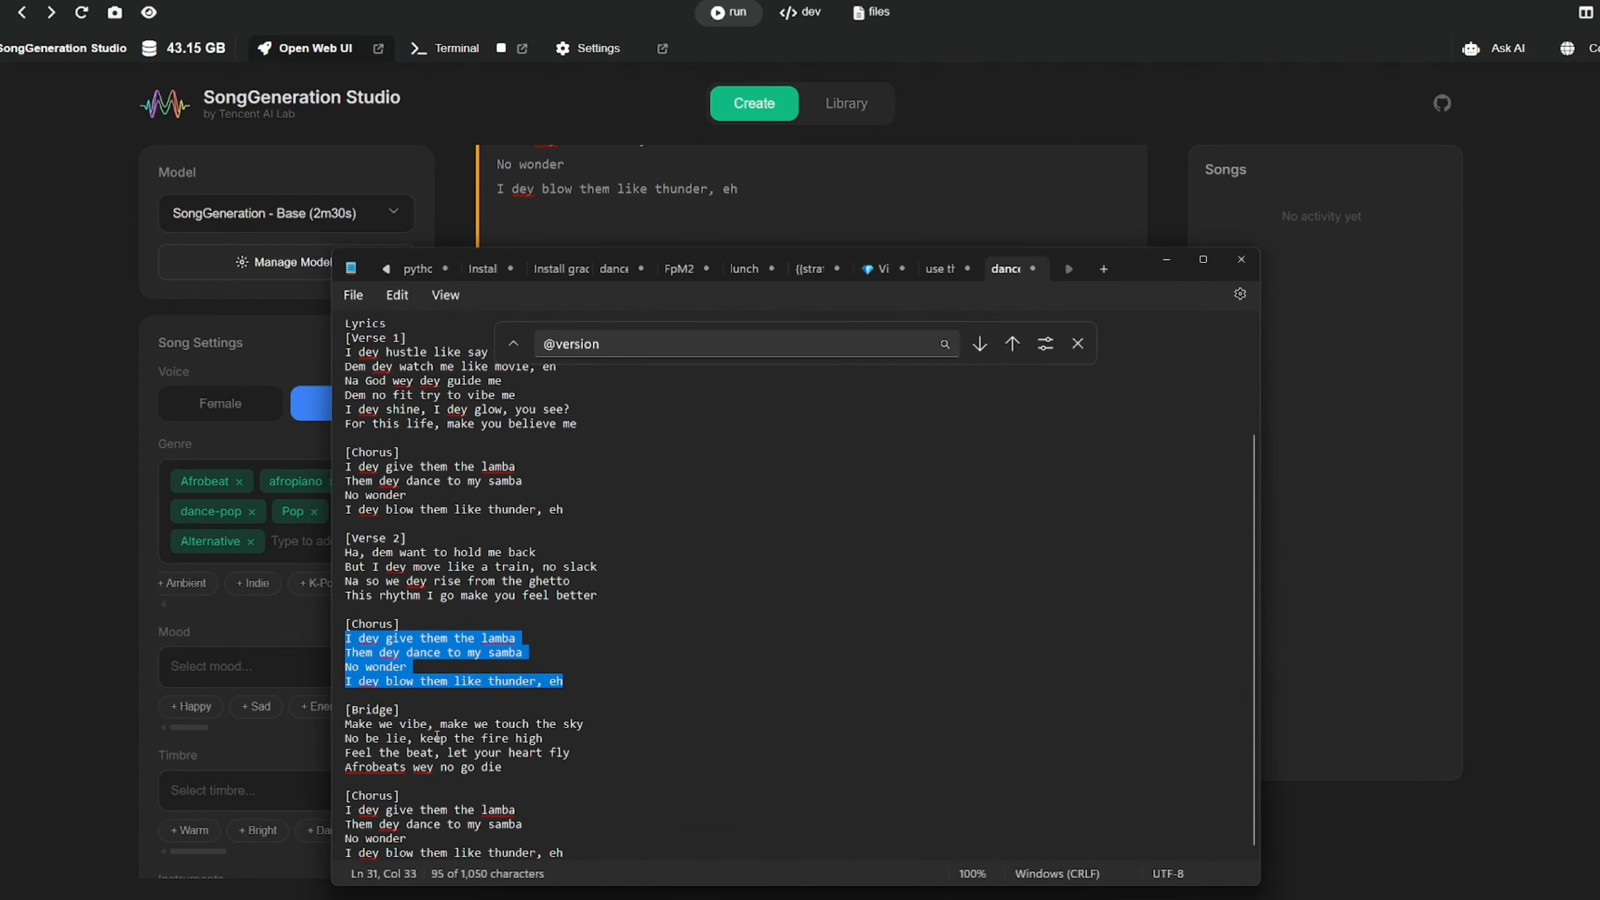
Copy the four Bridge lines from Notepad, add a Bridge section to the song structure and paste them into it
drag(345, 724, 504, 767)
key(ctrl+c)
key(alt+Tab)
scroll(693, 548, up, 7)
click(897, 206)
click(939, 323)
scroll(631, 557, down, 9)
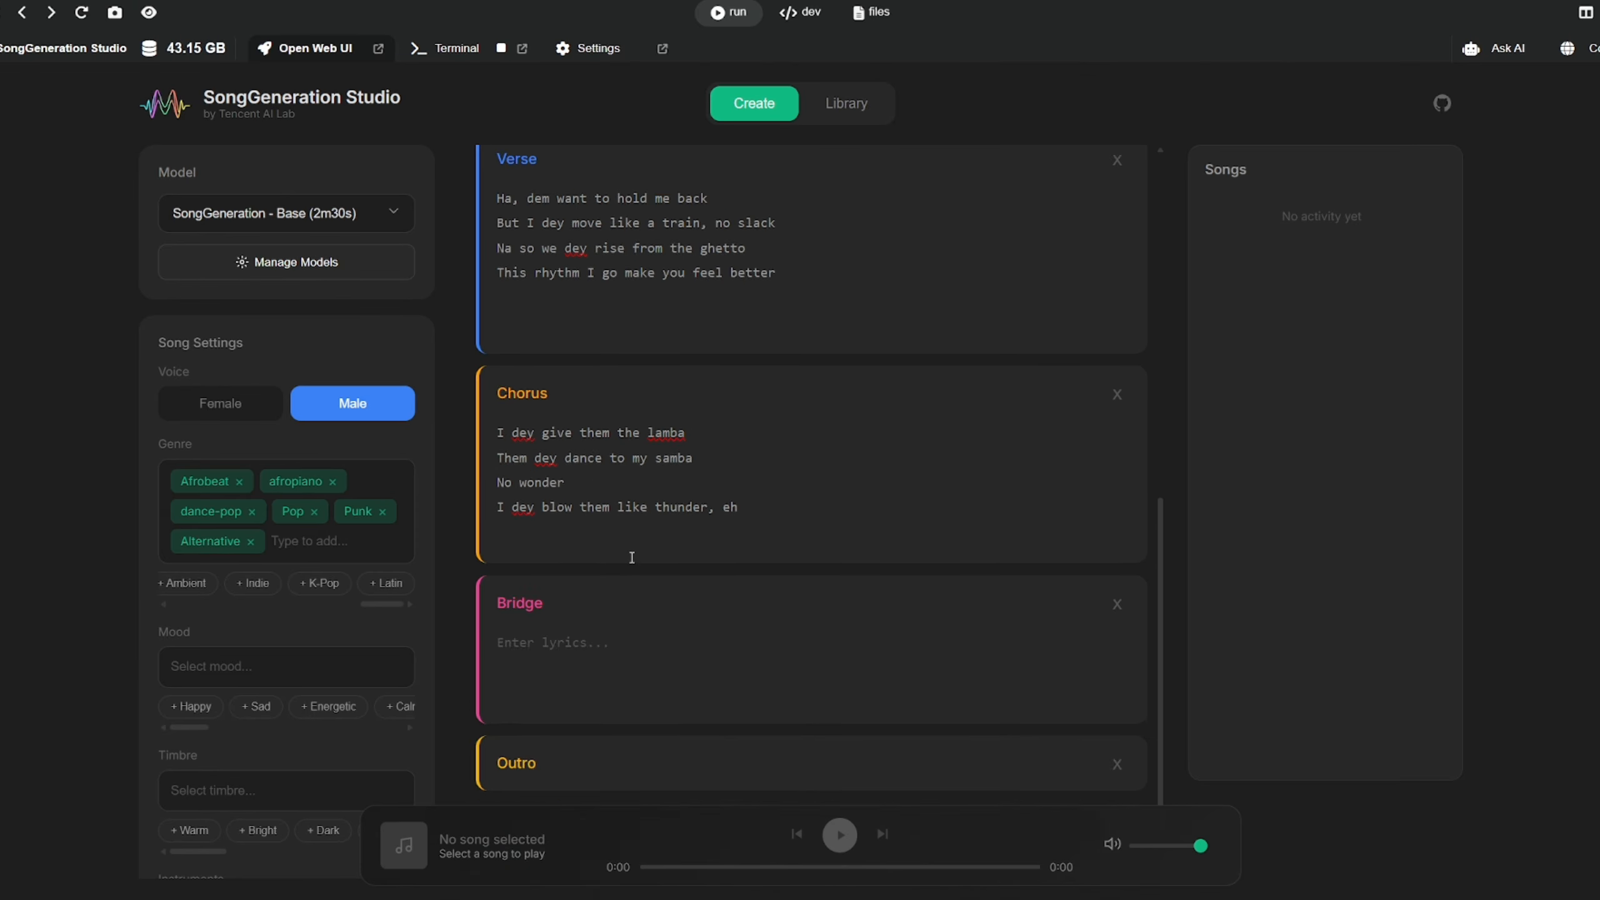
click(608, 674)
key(ctrl+v)
Add a final Chorus section after the Bridge with the last chorus lyrics from Notepad, and remove the Outro section
click(473, 899)
click(673, 566)
drag(1141, 260, 1253, 181)
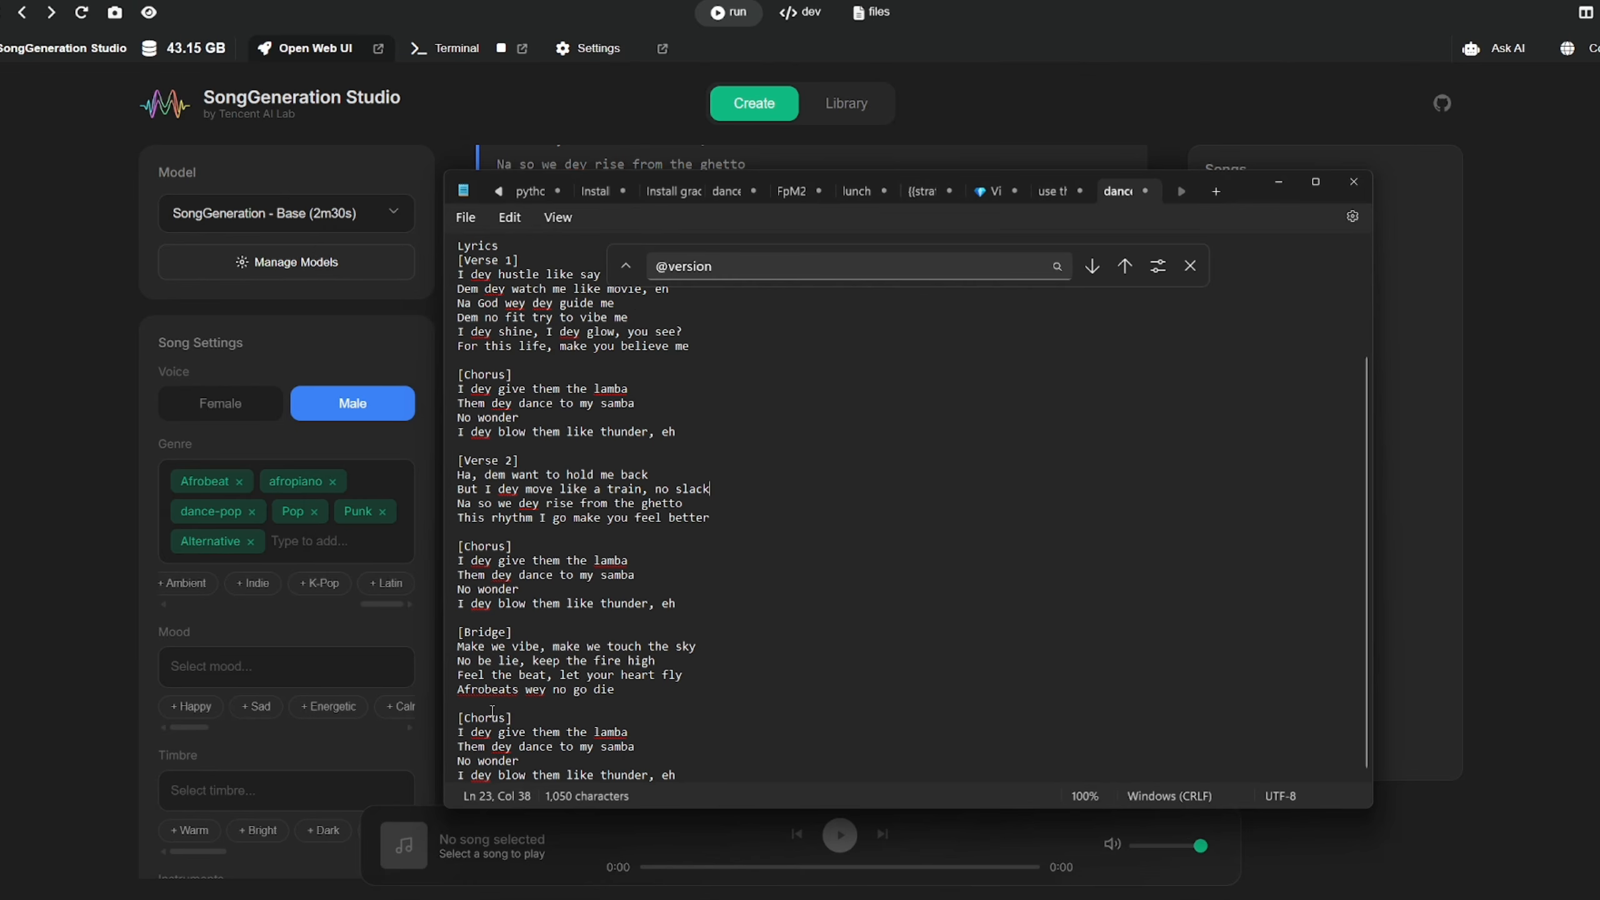
drag(458, 731, 675, 775)
key(ctrl+c)
key(alt+Tab)
scroll(500, 501, up, 10)
click(961, 205)
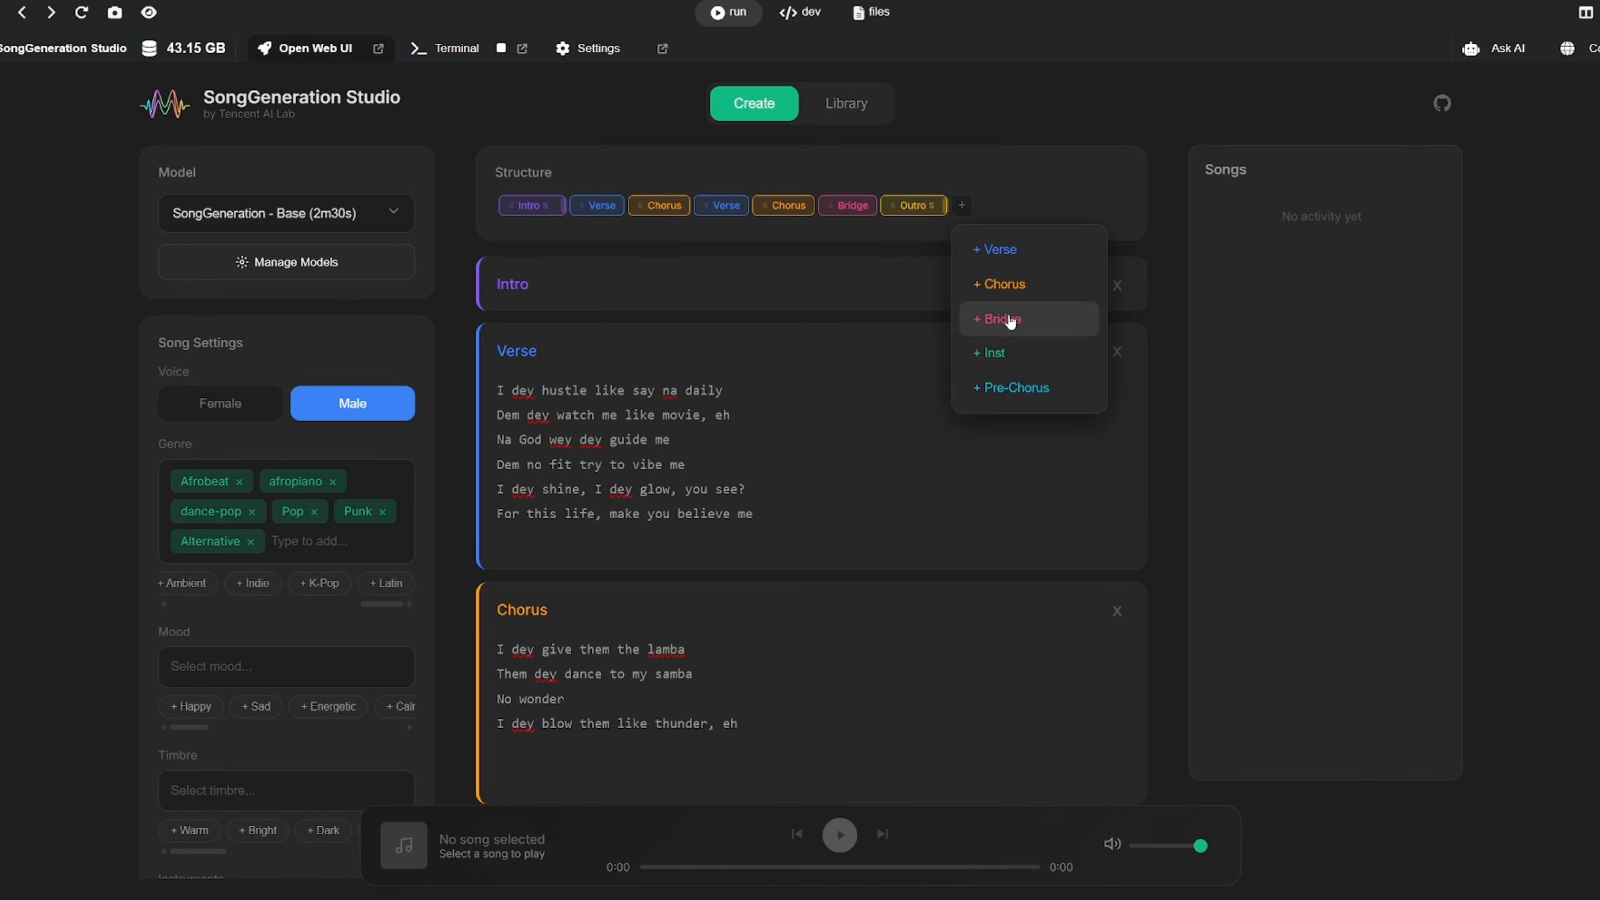
click(999, 285)
key(ctrl+v)
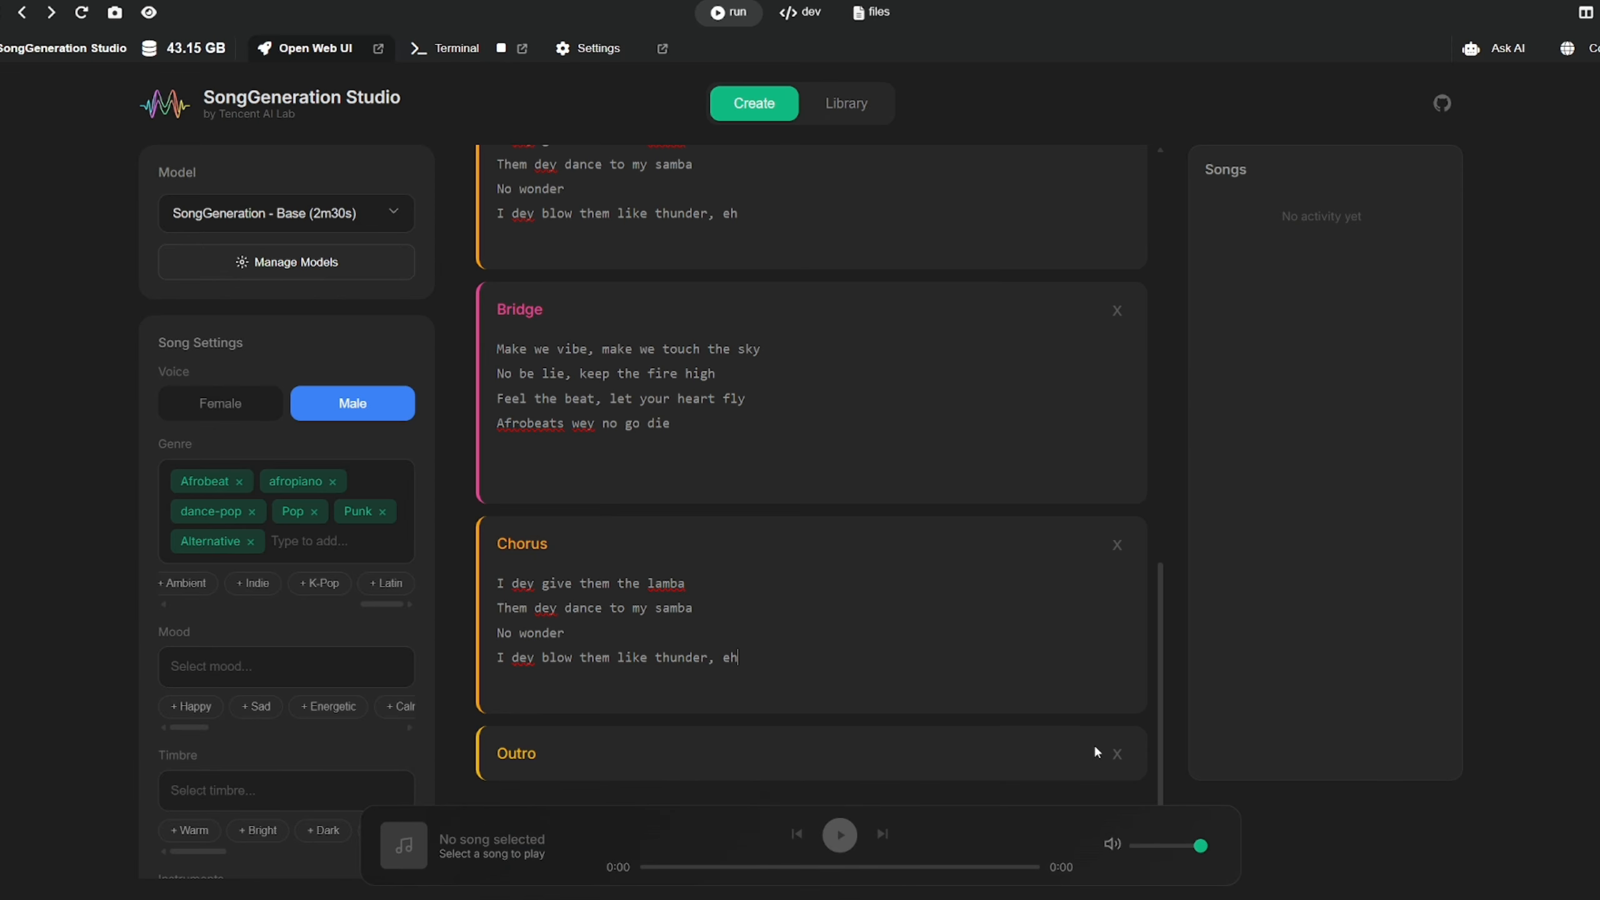
scroll(1096, 752, up, 10)
scroll(763, 629, down, 6)
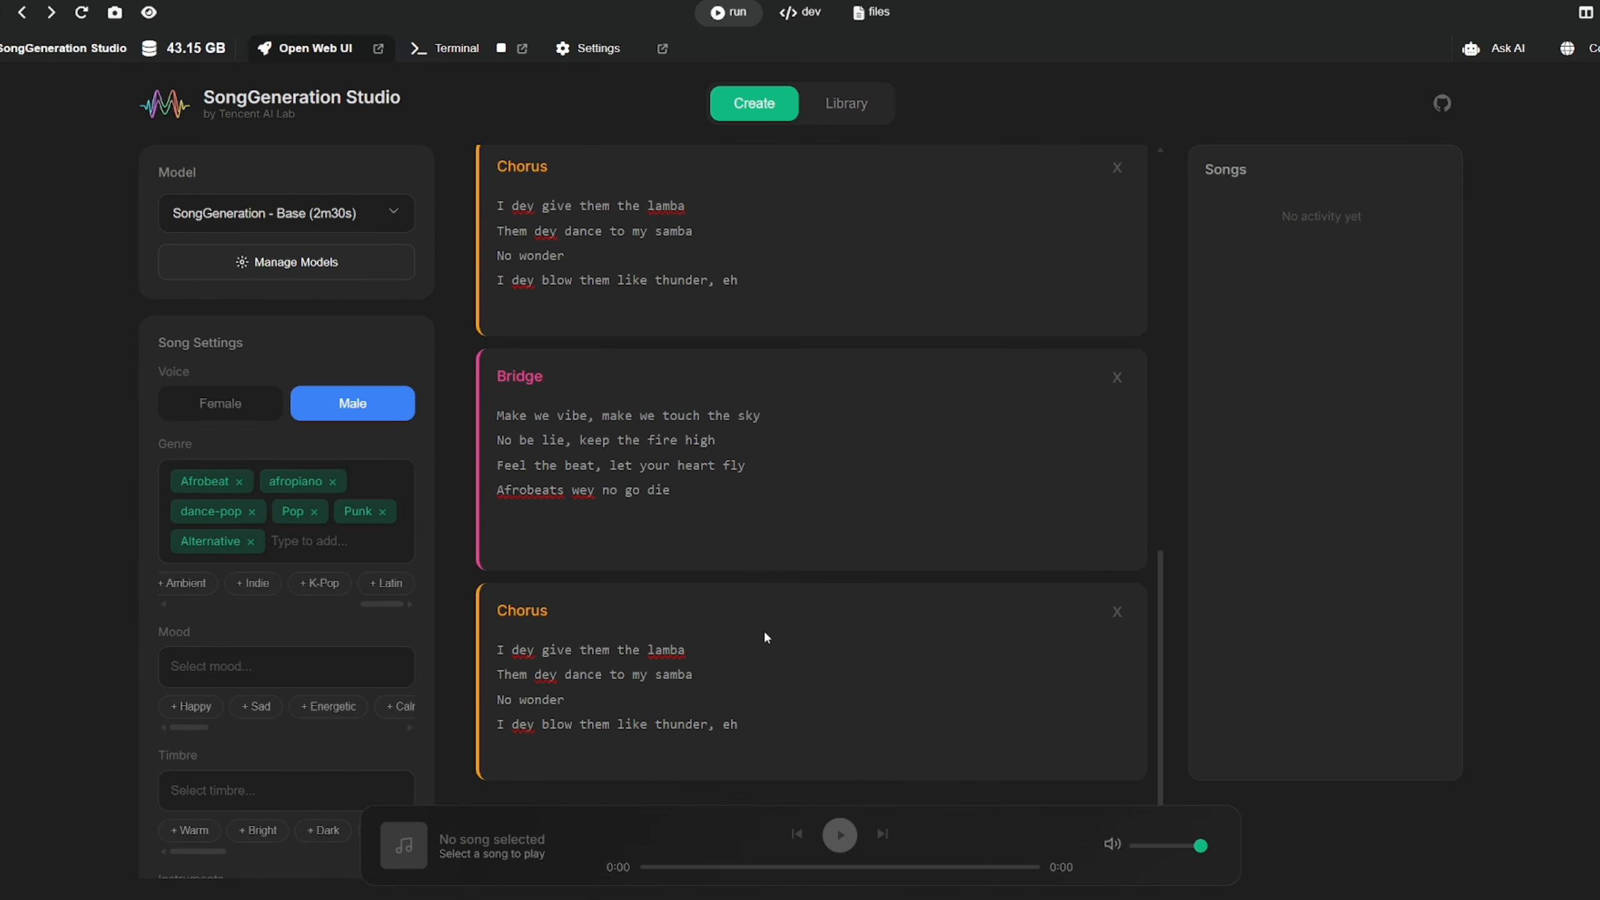
Add the suggested mood tags Energetic, Happy, Uplifting, Aggressive, Intense, Powerful and Euphoric
click(302, 706)
click(192, 731)
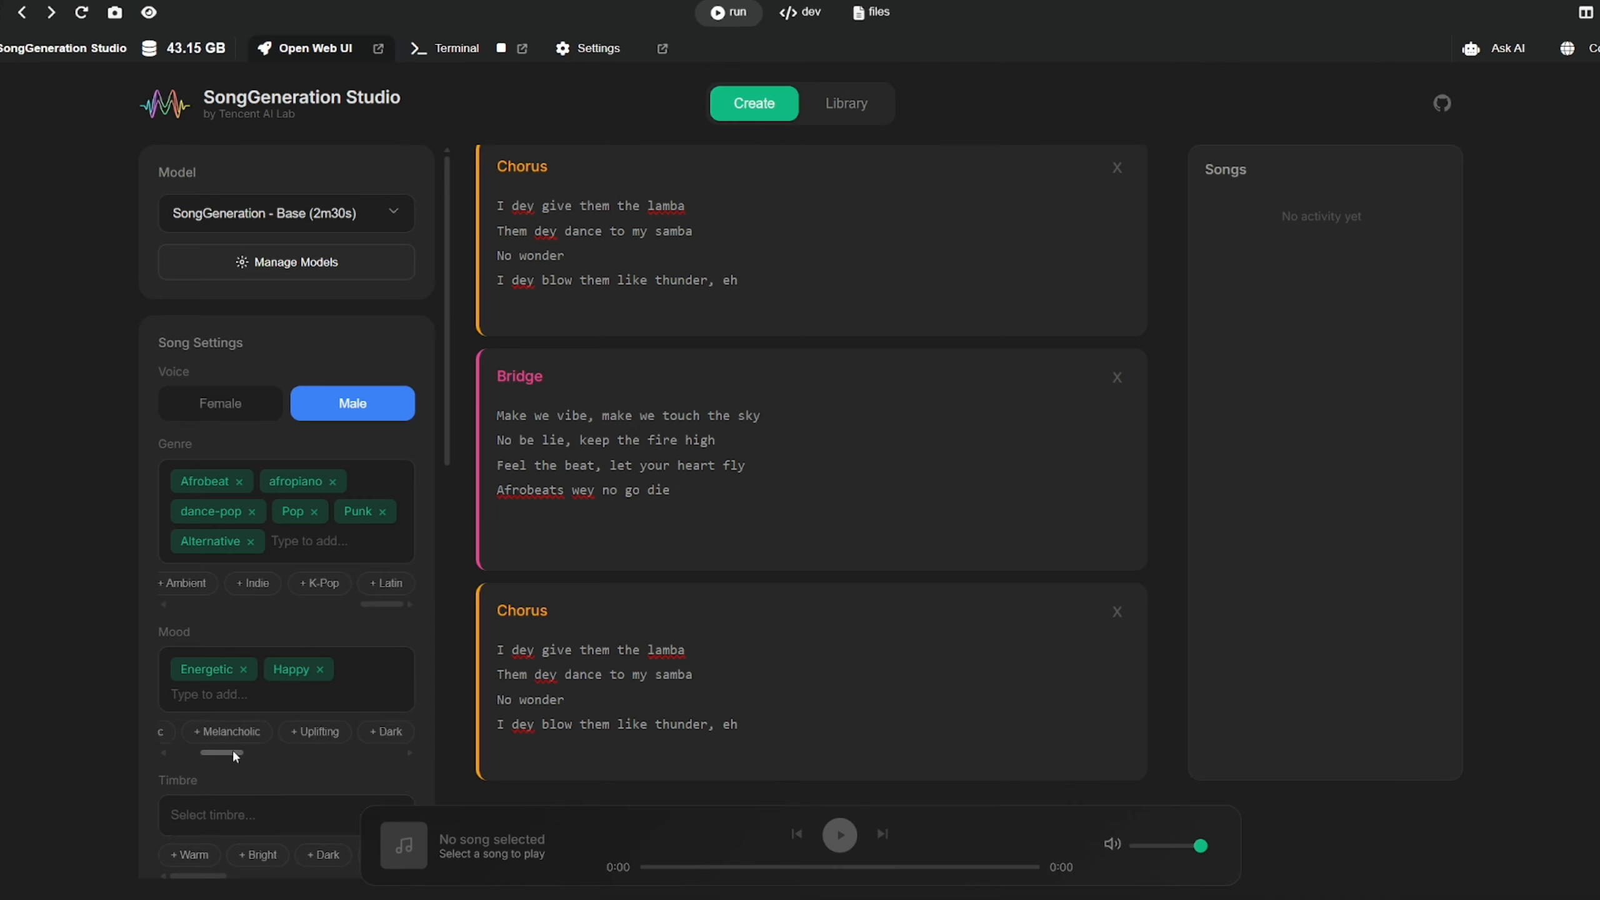
drag(233, 752, 385, 791)
click(291, 732)
click(245, 739)
click(242, 765)
click(300, 771)
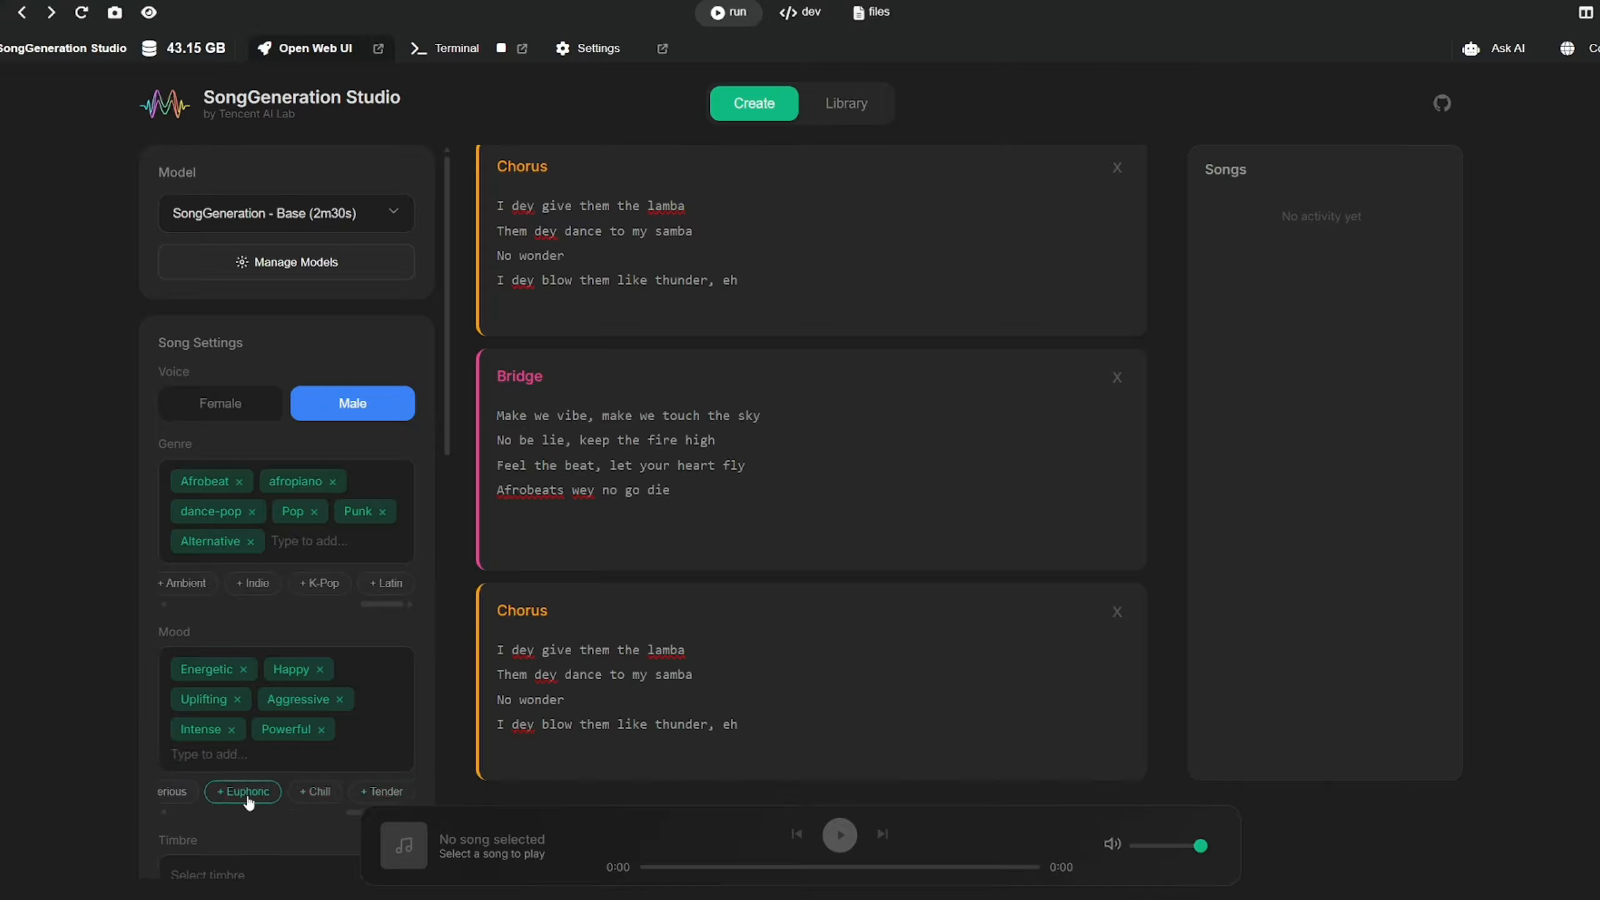
click(245, 794)
Add the suggested timbre tags Rich and Full to the song settings
scroll(221, 473, down, 8)
drag(190, 455, 125, 478)
click(239, 436)
click(300, 438)
Add the instruments Piano, Guitar, Drums, Bass, Synthesizer, Saxophone and Trumpet to the song settings
scroll(168, 350, down, 3)
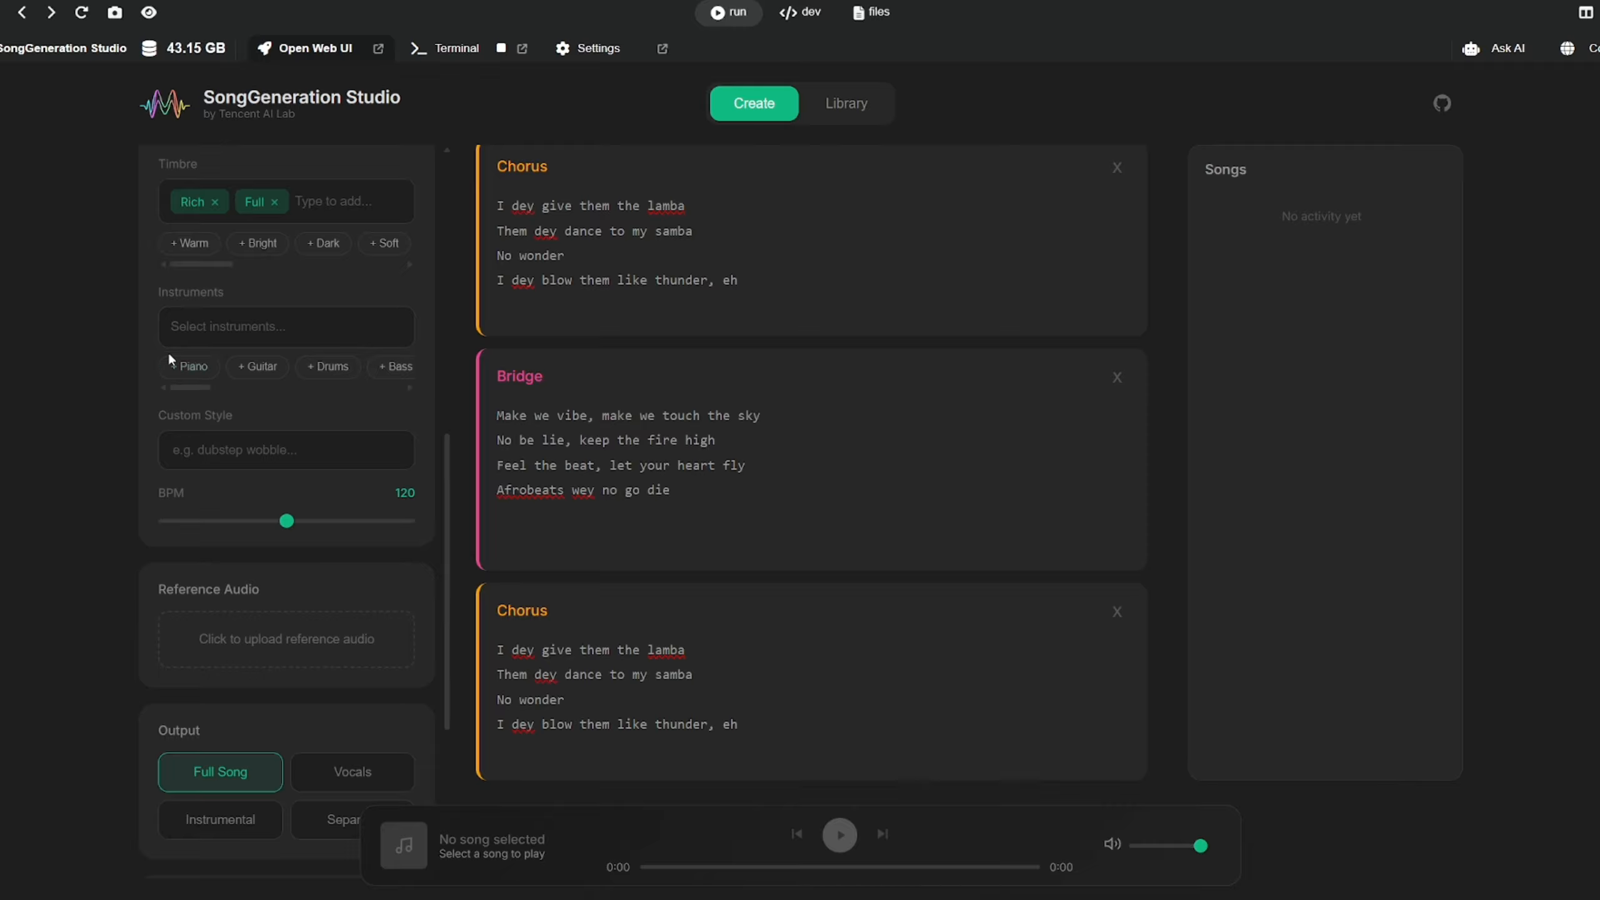
click(189, 367)
click(192, 368)
click(192, 368)
click(192, 368)
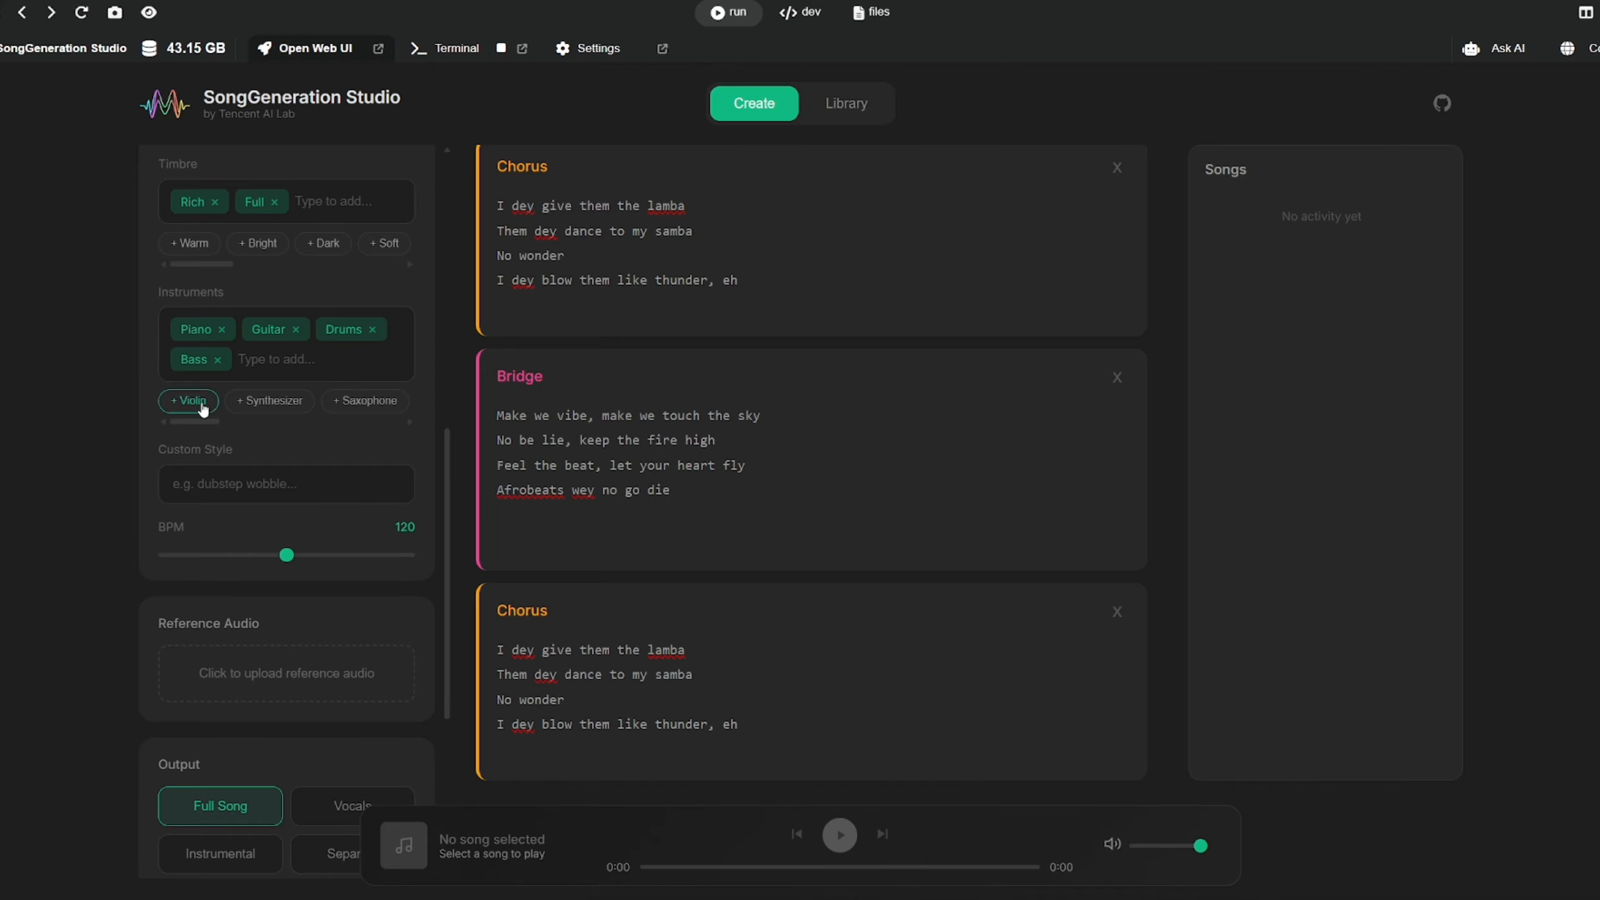
click(267, 406)
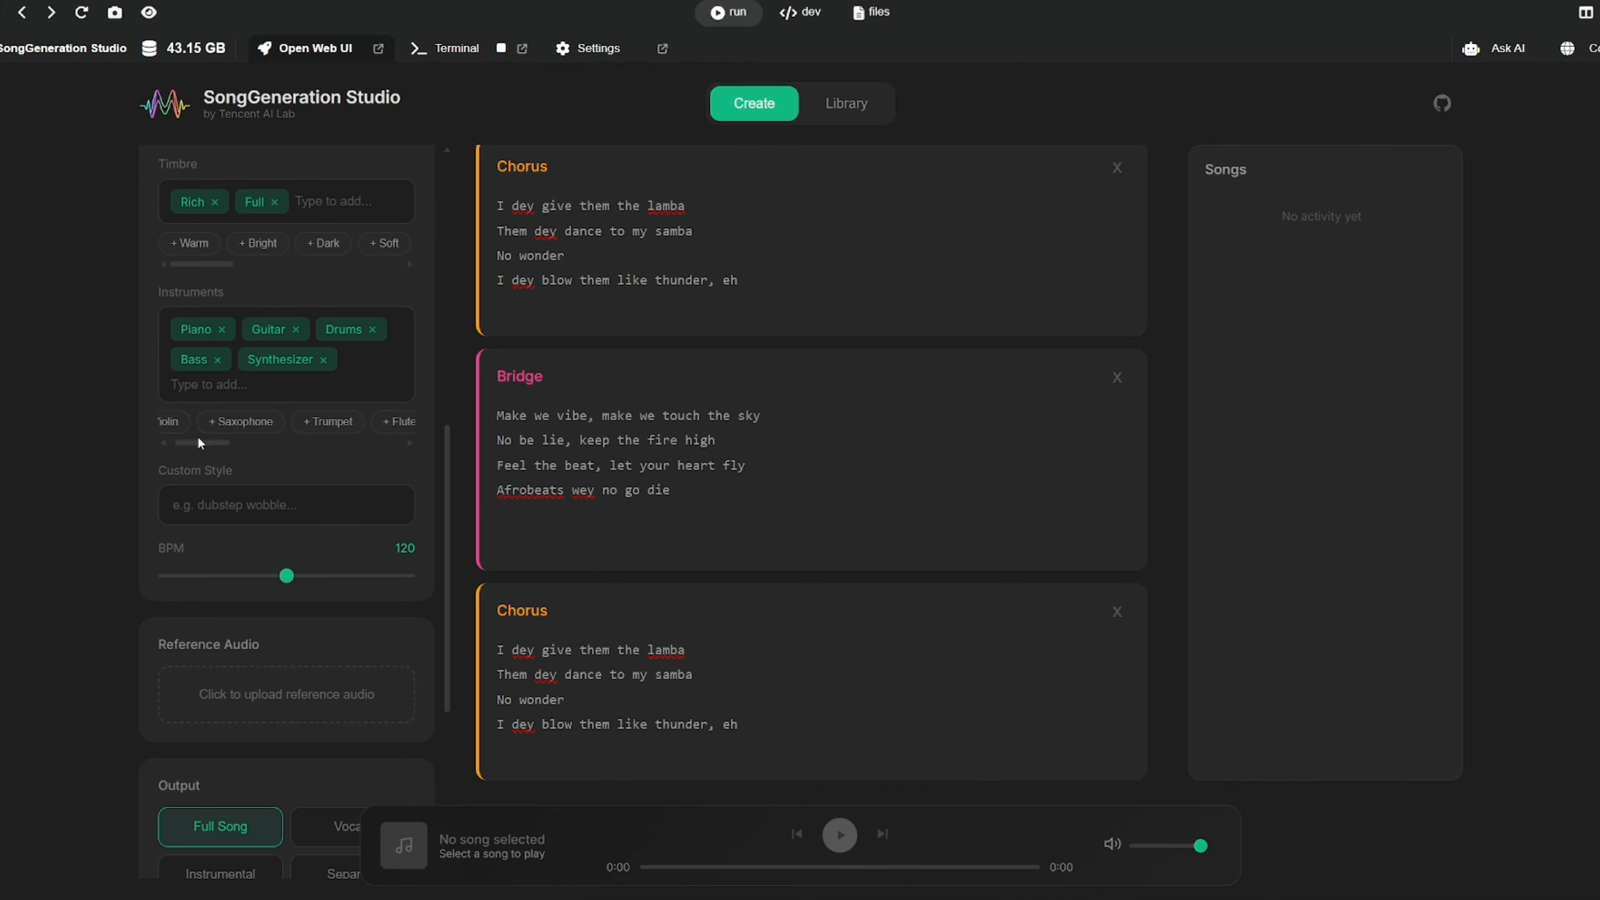
click(208, 421)
click(201, 452)
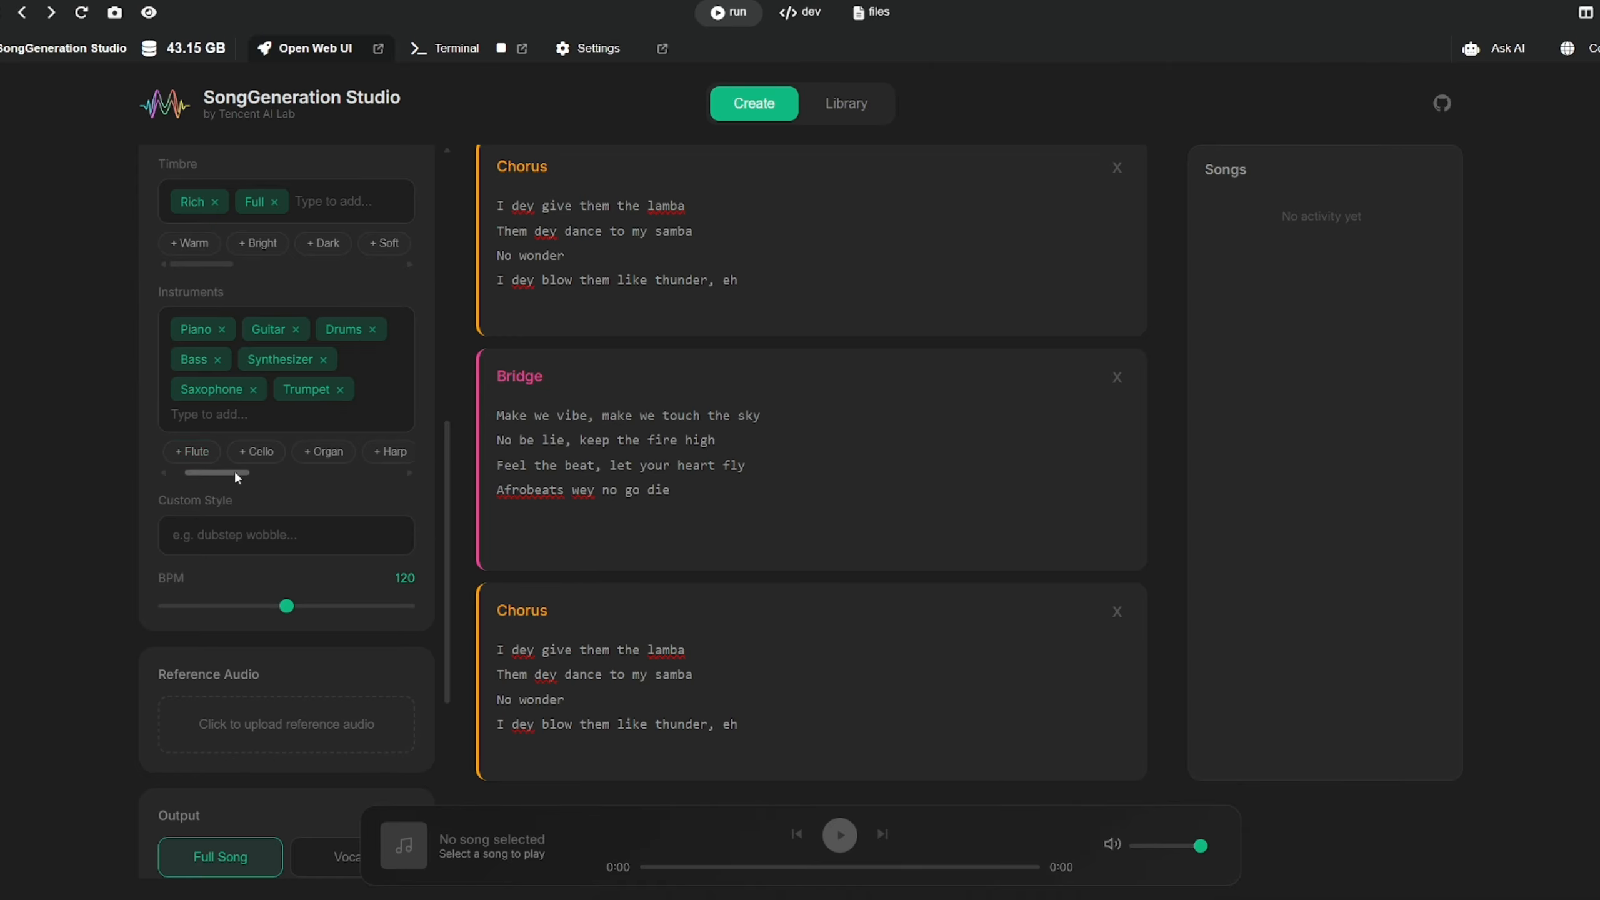
Add Organ, Strings, Brass, Electric Guitar and Acoustic Guitar to the song's instruments
drag(235, 473, 329, 500)
click(237, 454)
click(249, 460)
click(269, 493)
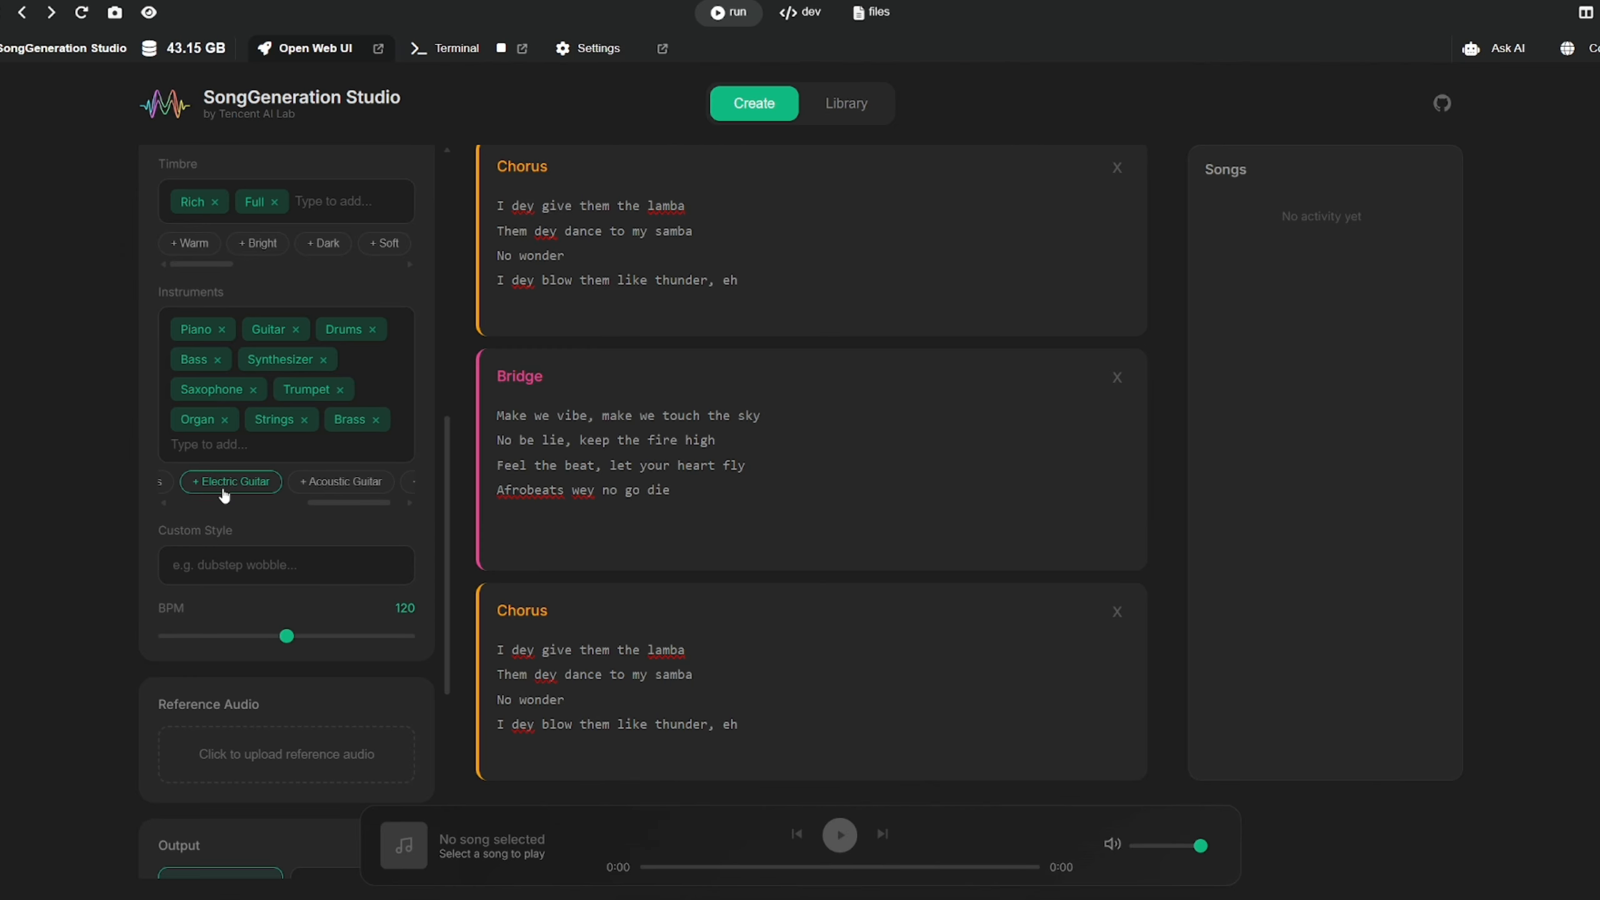
click(224, 483)
click(332, 507)
Expand the advanced settings and set Style Strength to 2.5 and Creativity to 0.6
scroll(234, 504, down, 2)
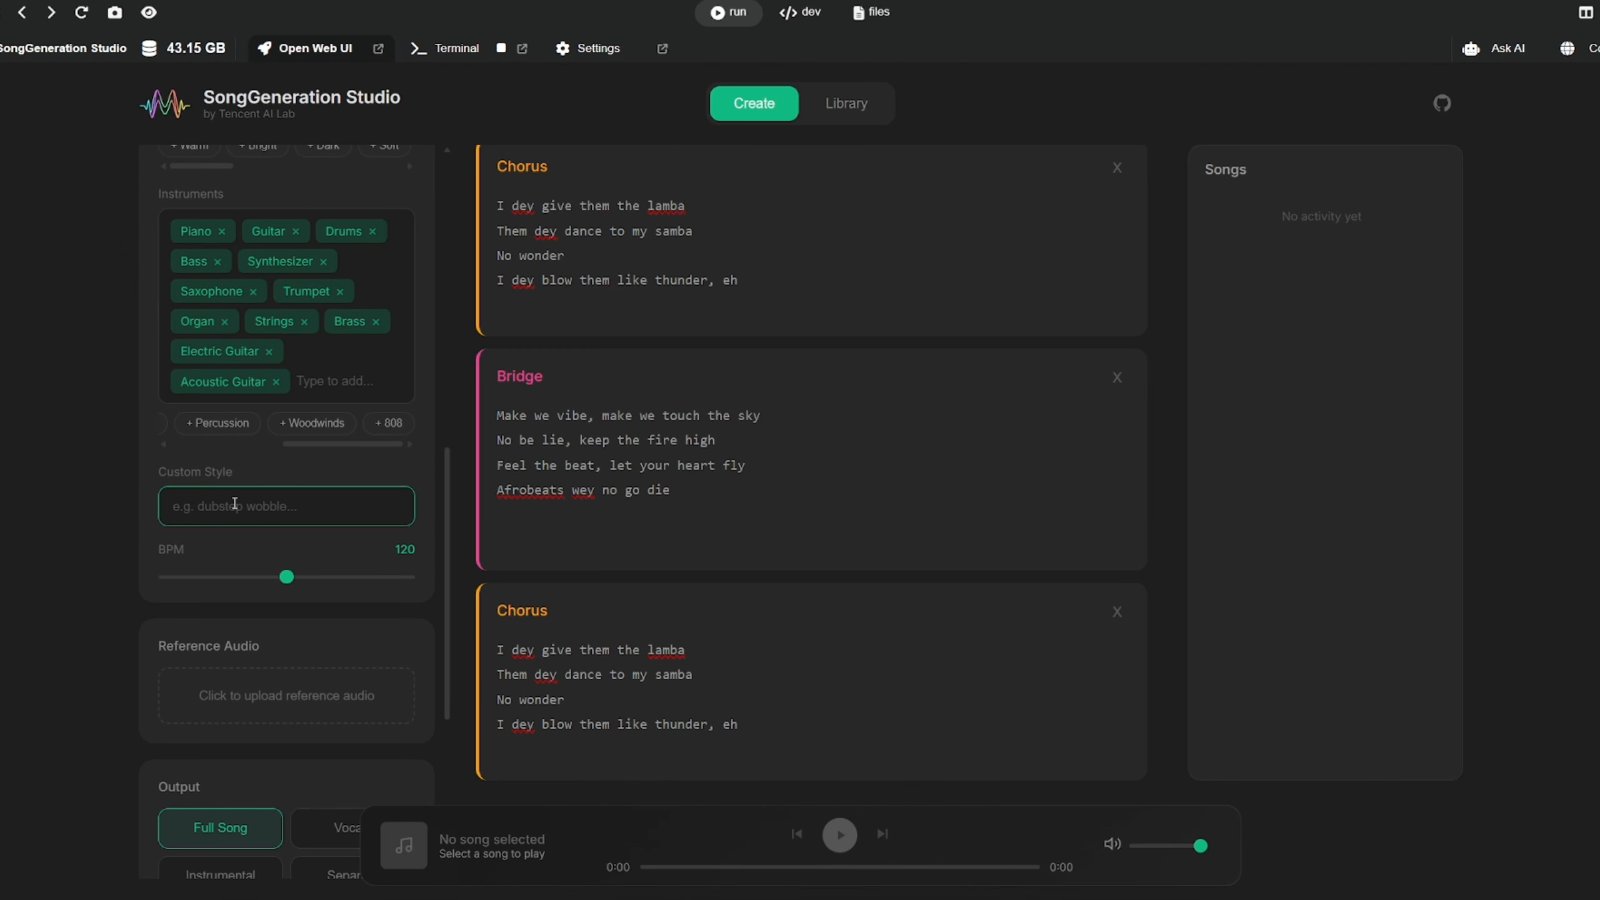
scroll(182, 656, down, 8)
click(239, 560)
scroll(202, 441, down, 4)
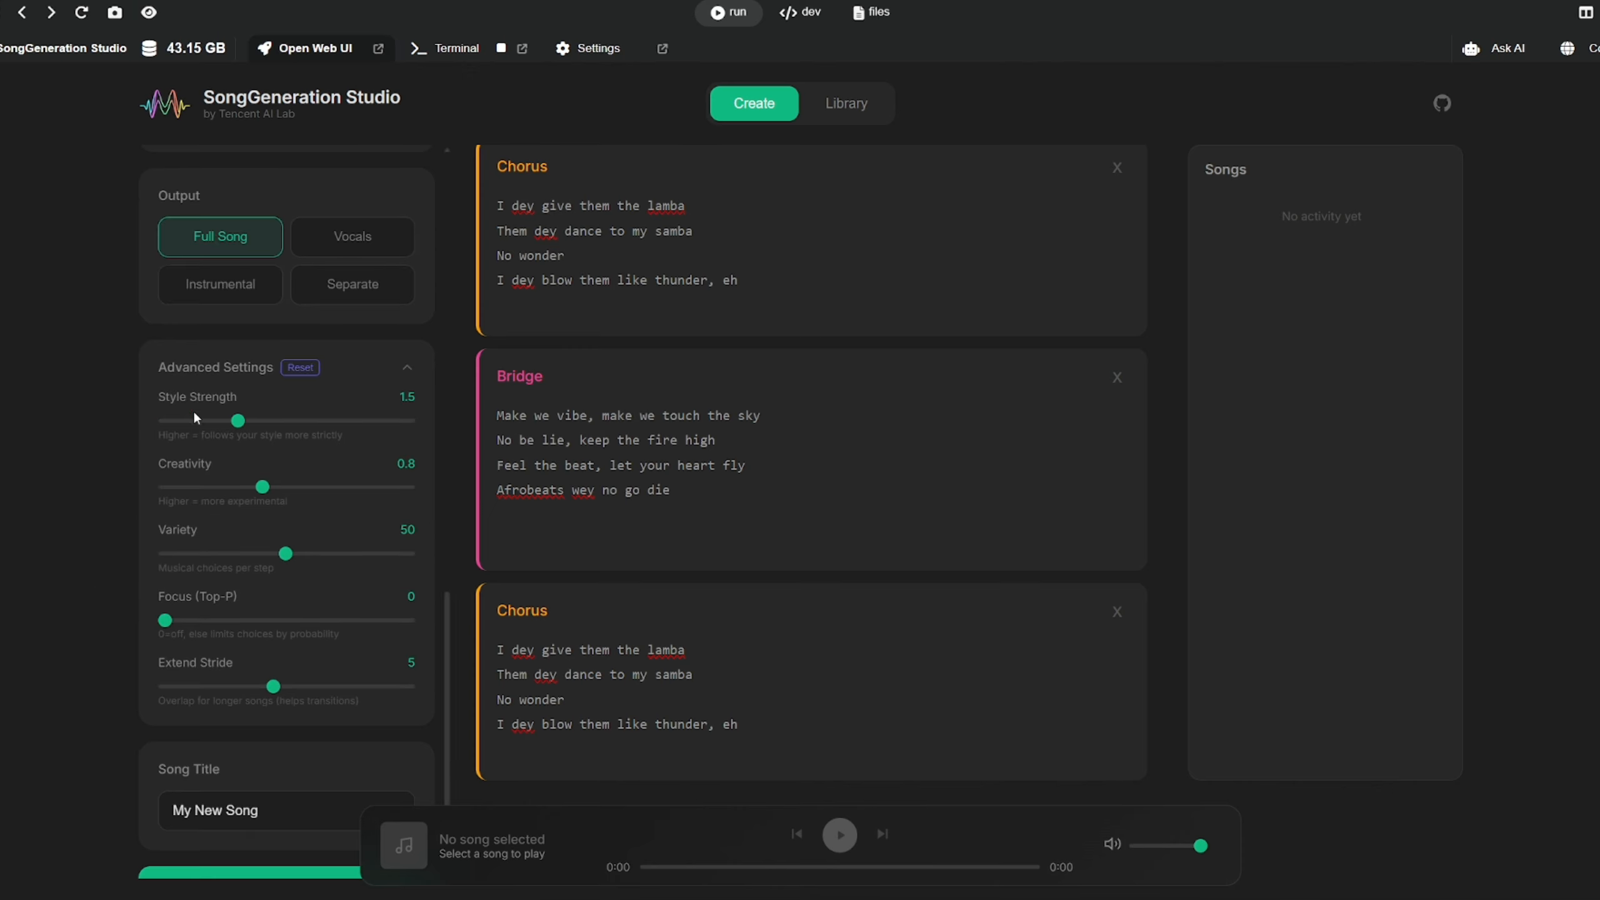
drag(238, 421, 287, 426)
drag(267, 493, 241, 499)
scroll(195, 545, down, 2)
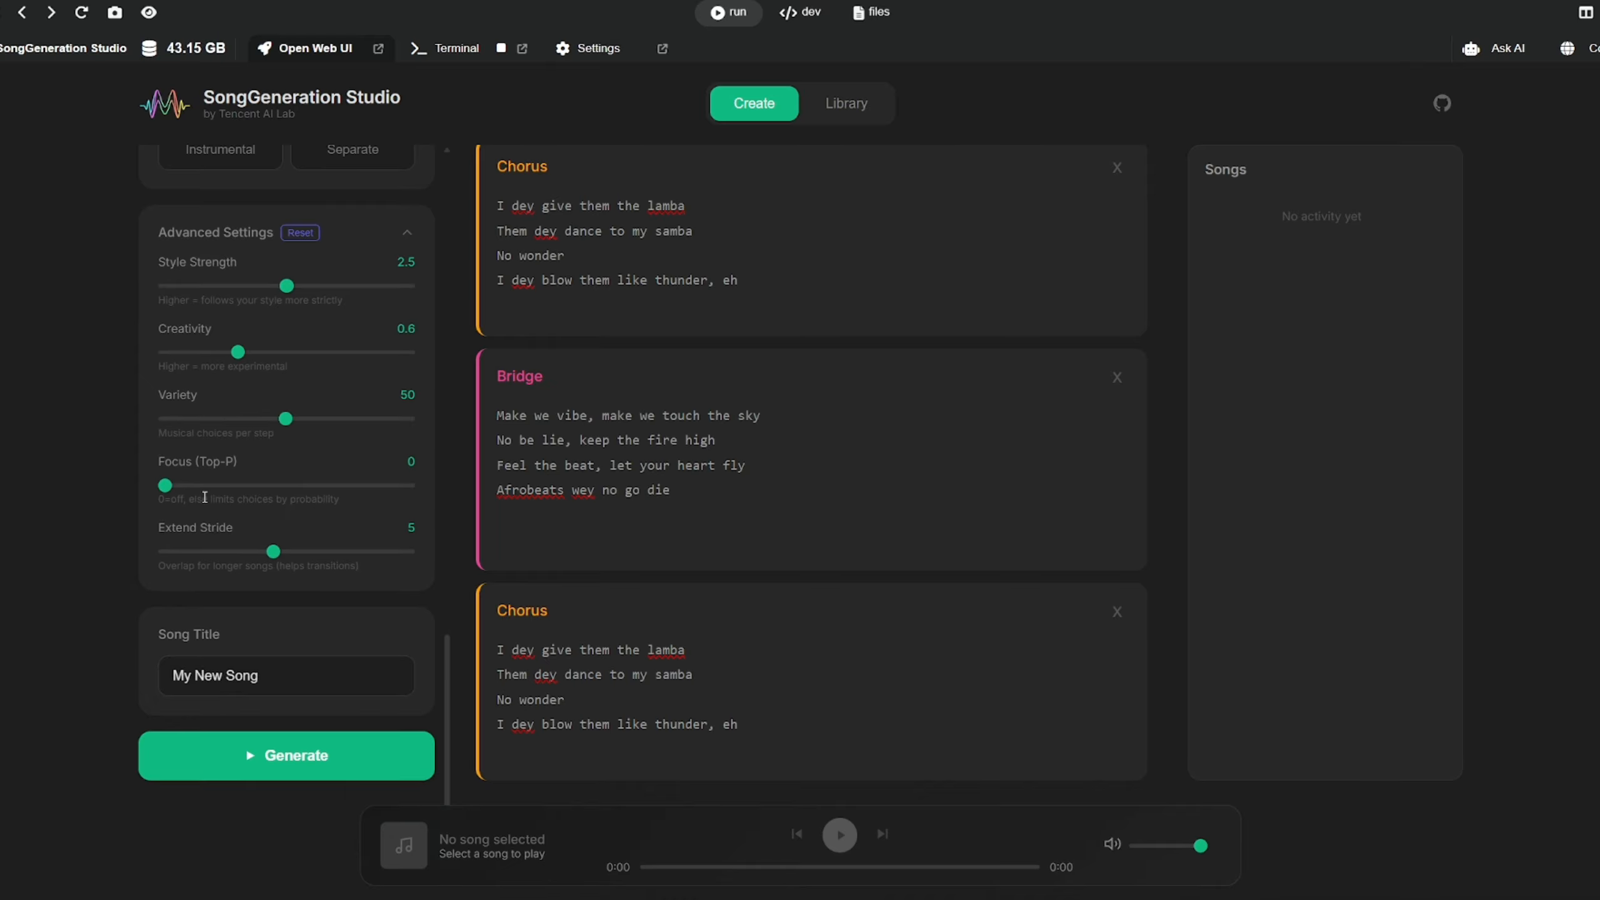